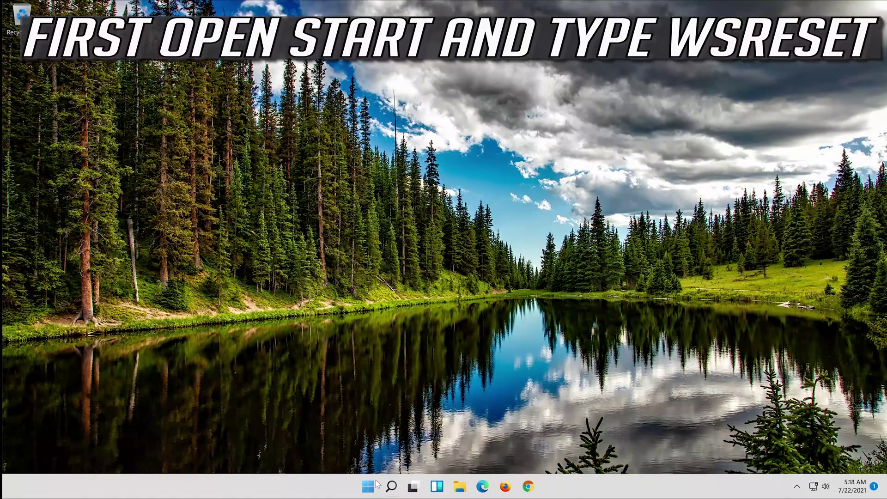
# Run wsreset from Start to clear the Store cache, then centre the reopened Store window
pyautogui.click(368, 492)
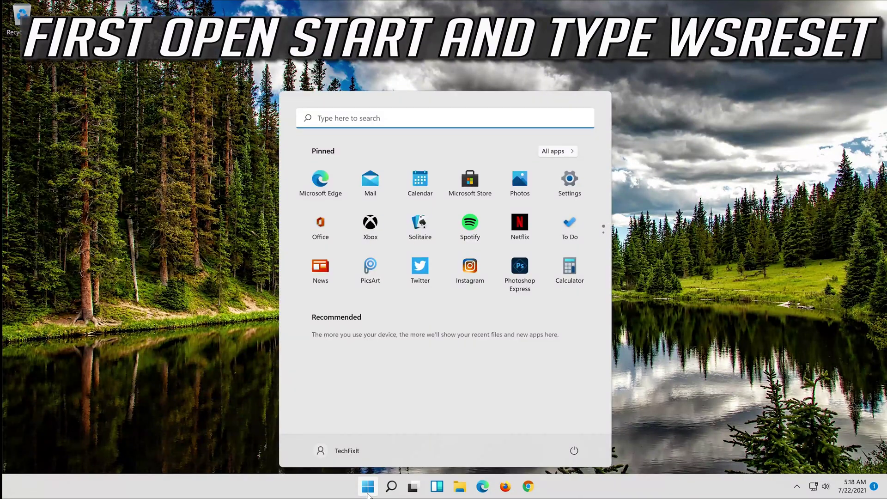
pyautogui.write('wsreset')
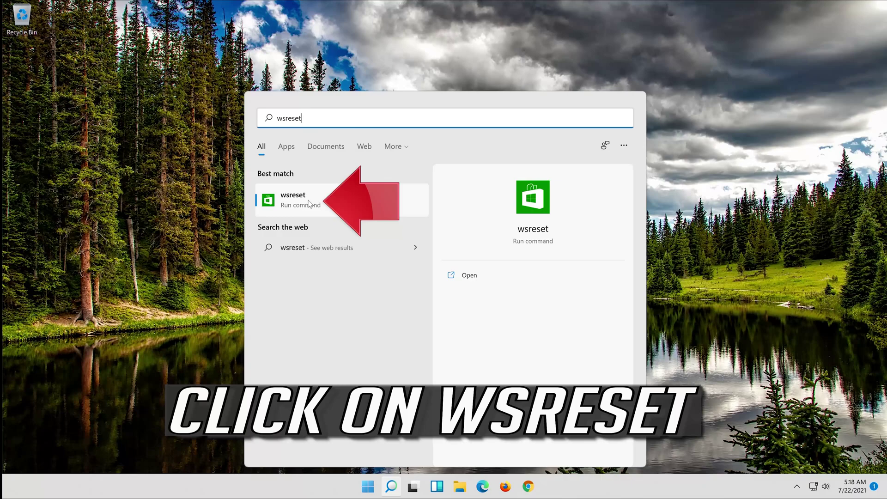
pyautogui.click(309, 205)
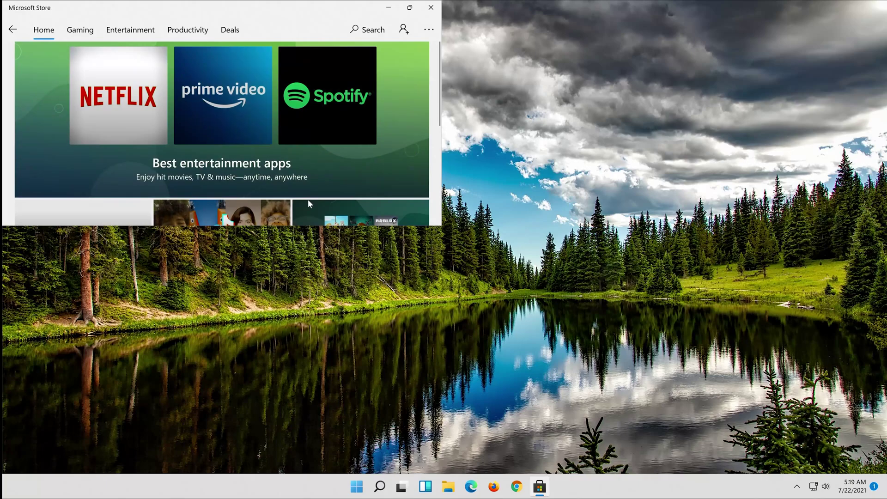
pyautogui.moveTo(273, 8); pyautogui.dragTo(420, 108)
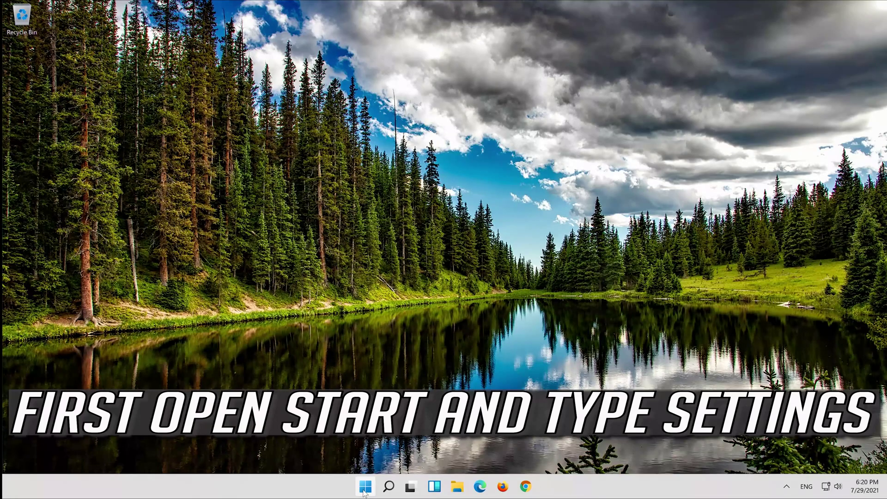
# Search 'settings' in Start and launch the Settings app
pyautogui.click(364, 491)
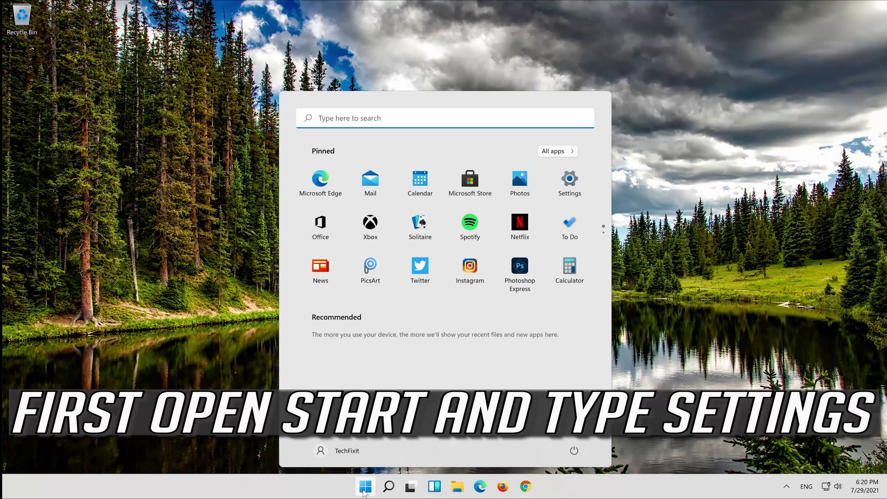
pyautogui.write('setti')
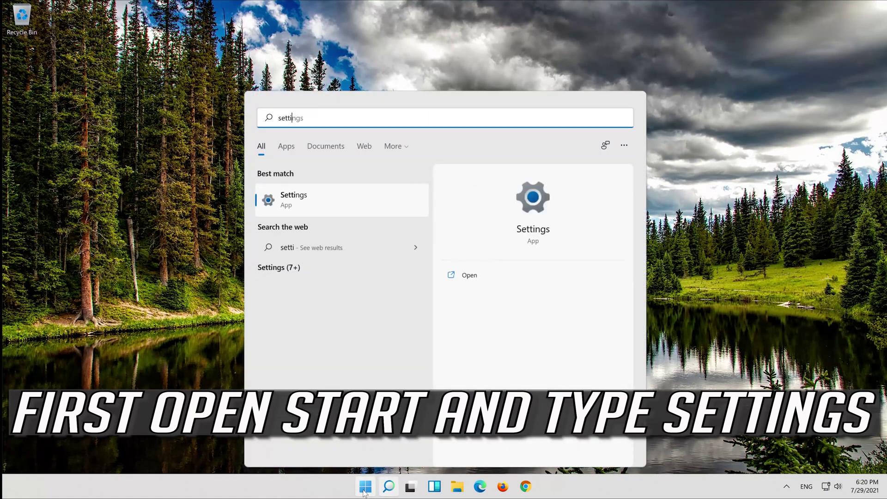
pyautogui.write('ngs')
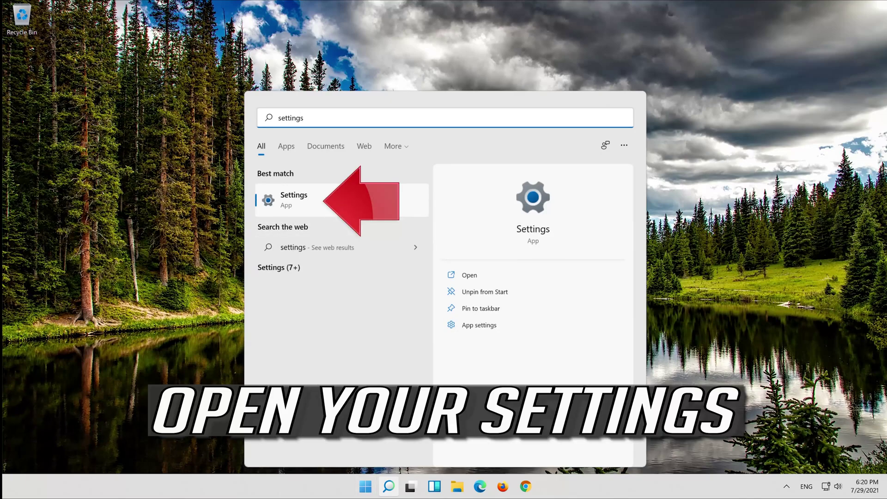
pyautogui.click(335, 214)
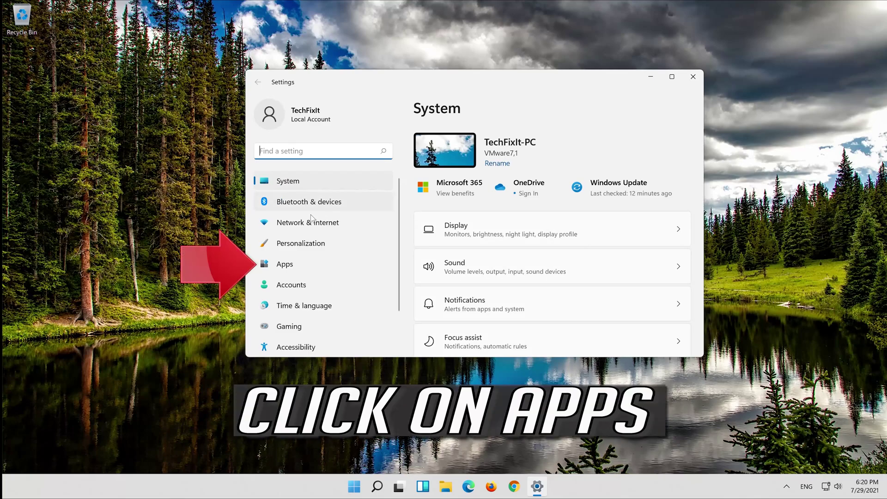
# Go to Apps > Apps & features and open Microsoft Store's Advanced options
pyautogui.click(308, 271)
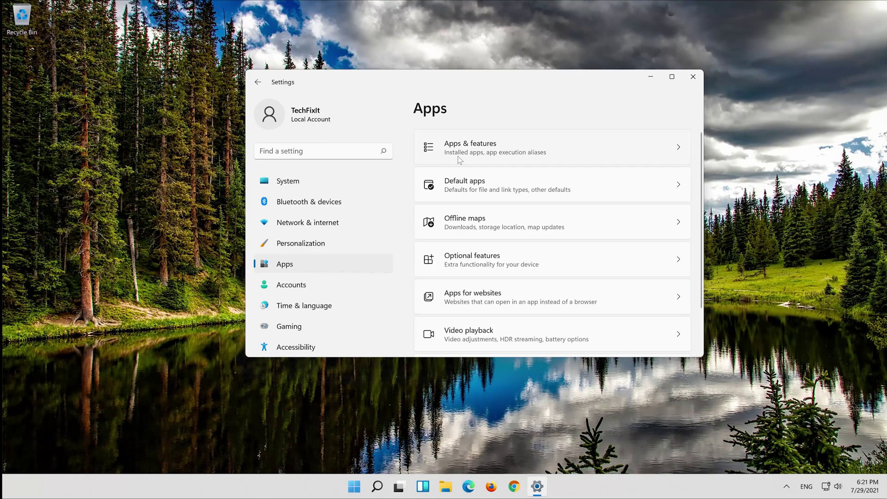
pyautogui.click(458, 157)
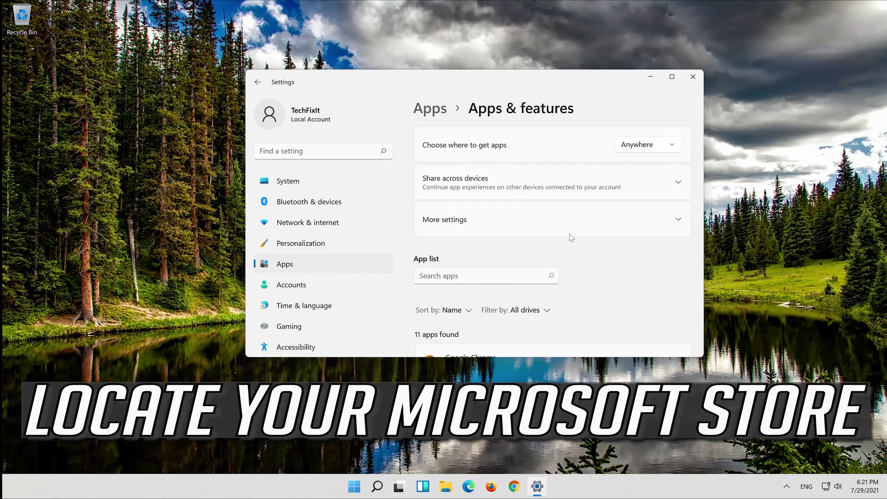
pyautogui.scroll(-1, 559, 245)
pyautogui.scroll(-12, 559, 243)
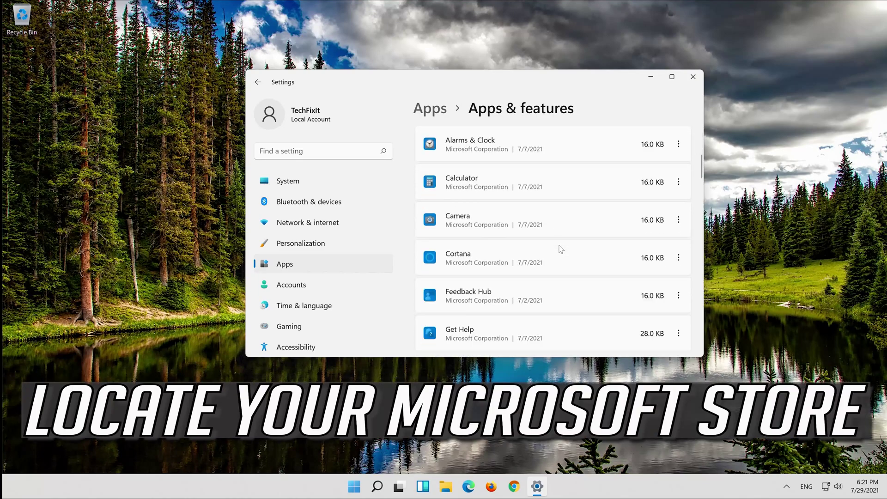
pyautogui.scroll(-3, 560, 249)
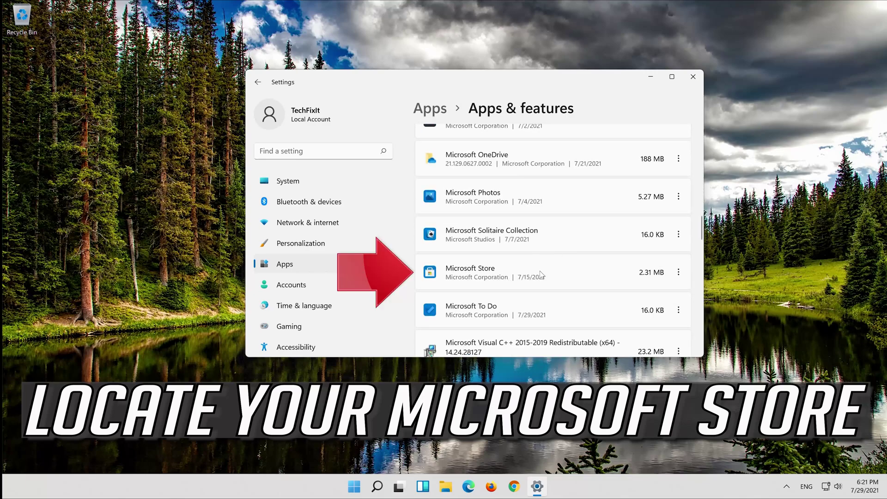
pyautogui.click(677, 274)
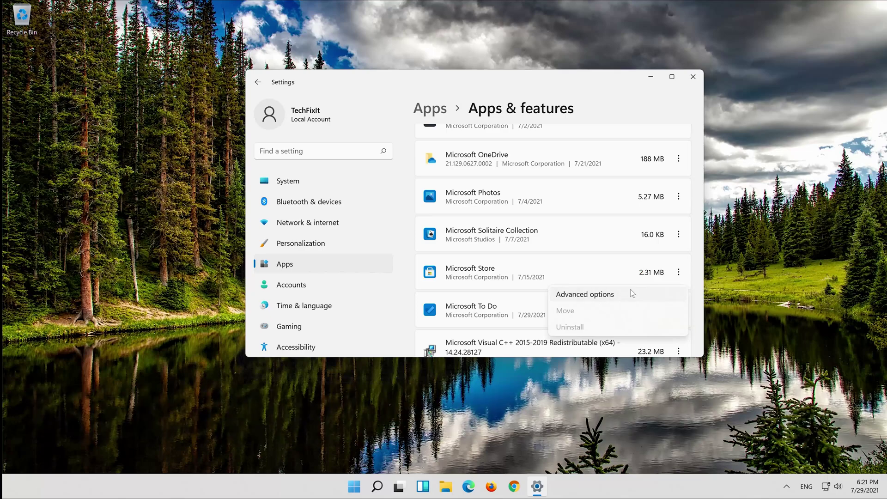
pyautogui.click(631, 290)
# Repair the Microsoft Store app from its advanced options
pyautogui.scroll(-6, 575, 234)
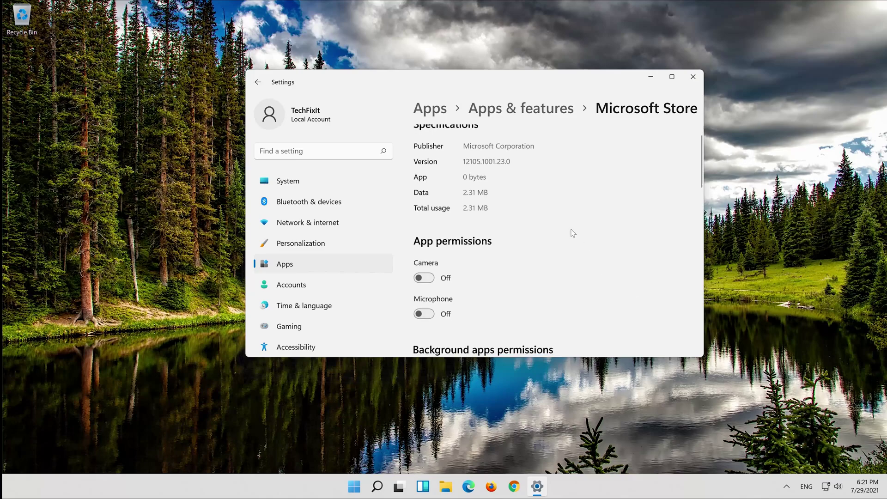
pyautogui.scroll(-4, 576, 234)
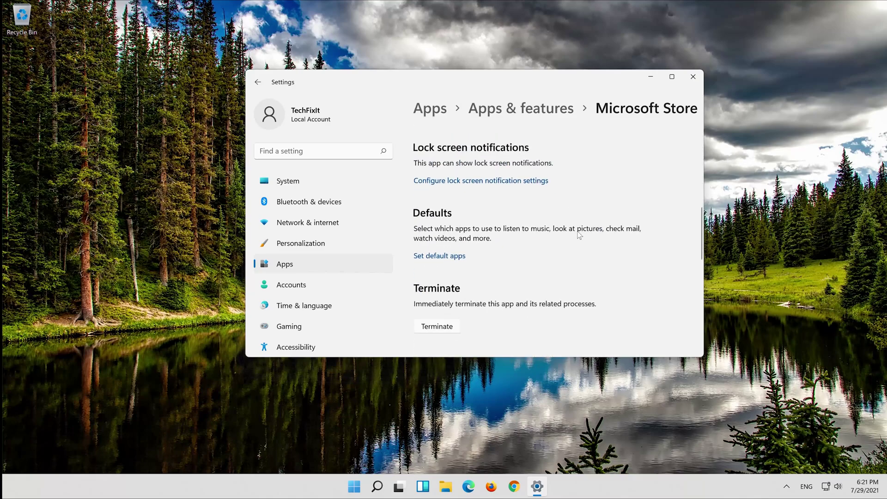
pyautogui.scroll(-1, 588, 230)
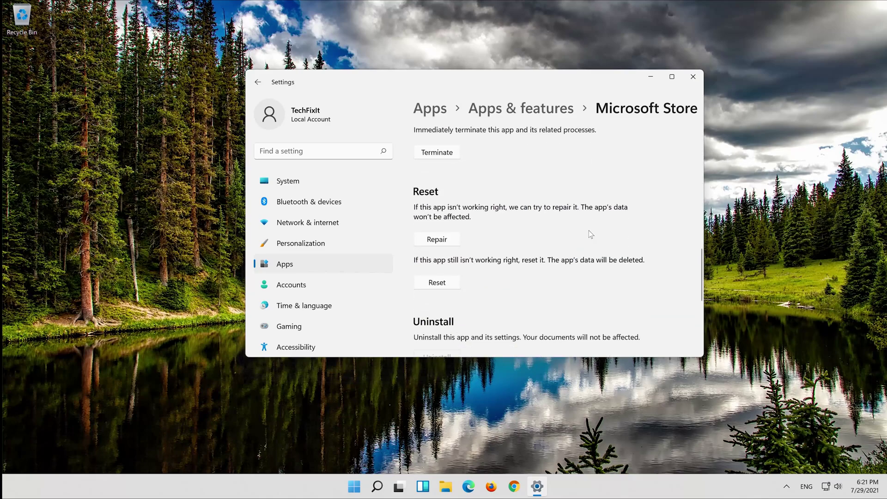
pyautogui.click(430, 241)
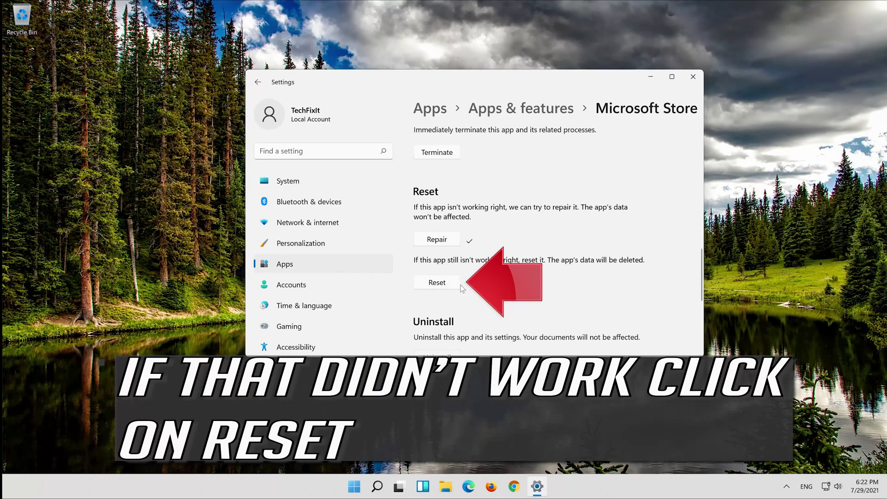
# Reset Microsoft Store, confirming deletion of its data, then close Settings
pyautogui.click(433, 283)
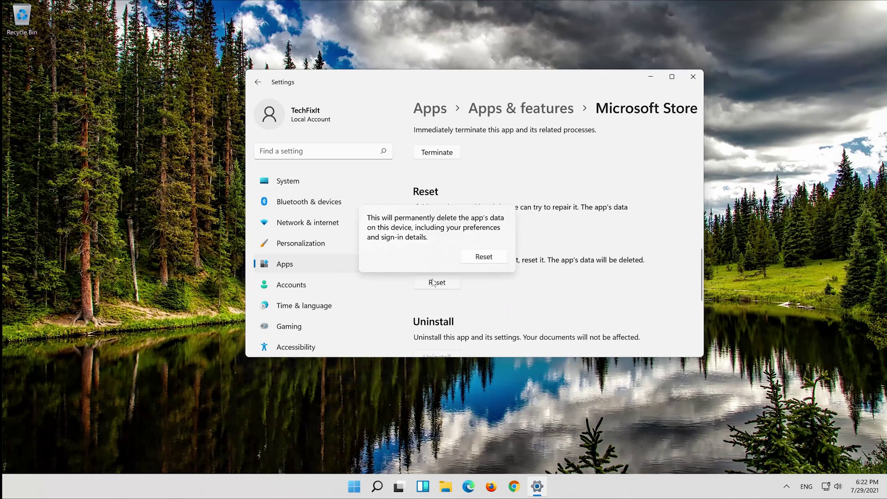
pyautogui.click(484, 261)
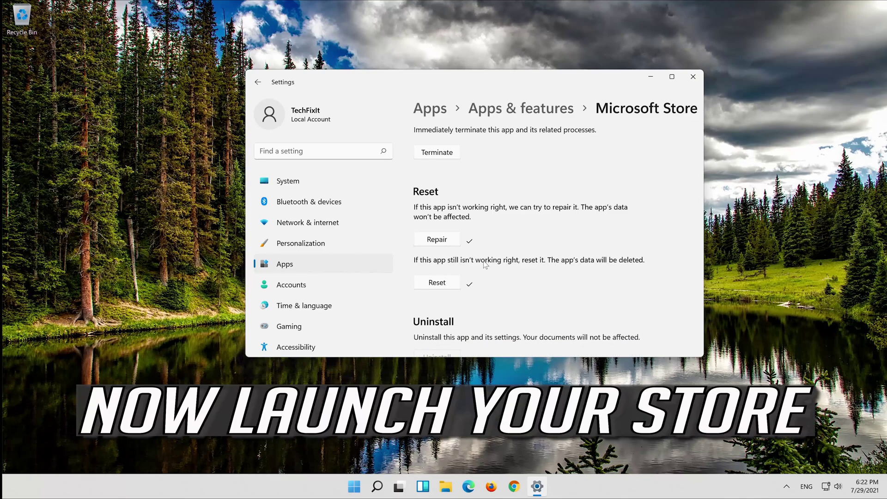
pyautogui.scroll(3, 485, 264)
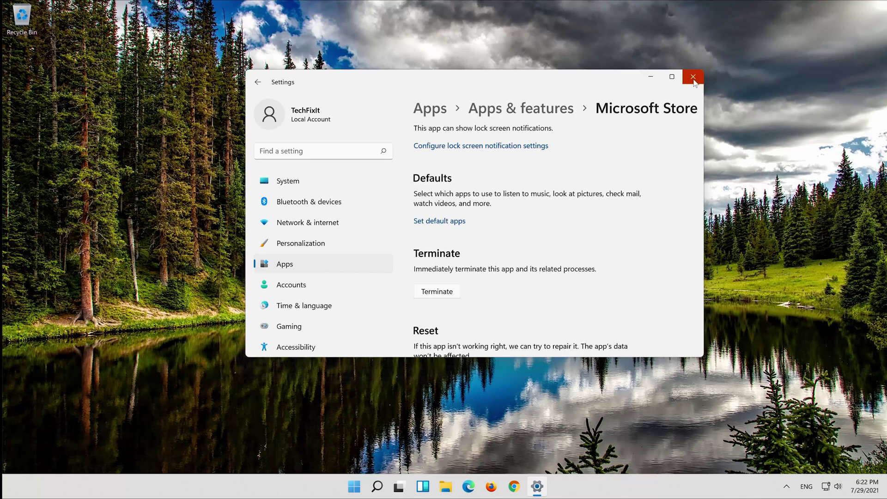
pyautogui.click(693, 77)
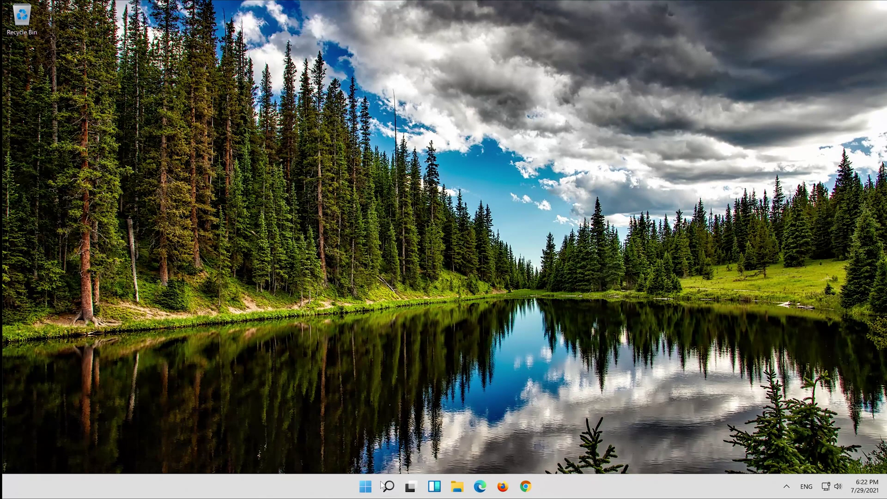
# Relaunch Microsoft Store from its pinned Start tile and move its window to the right
pyautogui.click(365, 486)
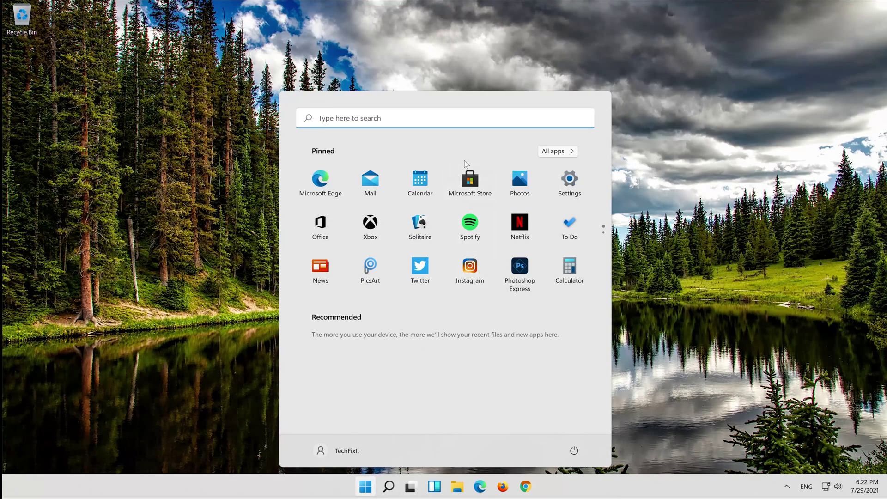
pyautogui.click(470, 180)
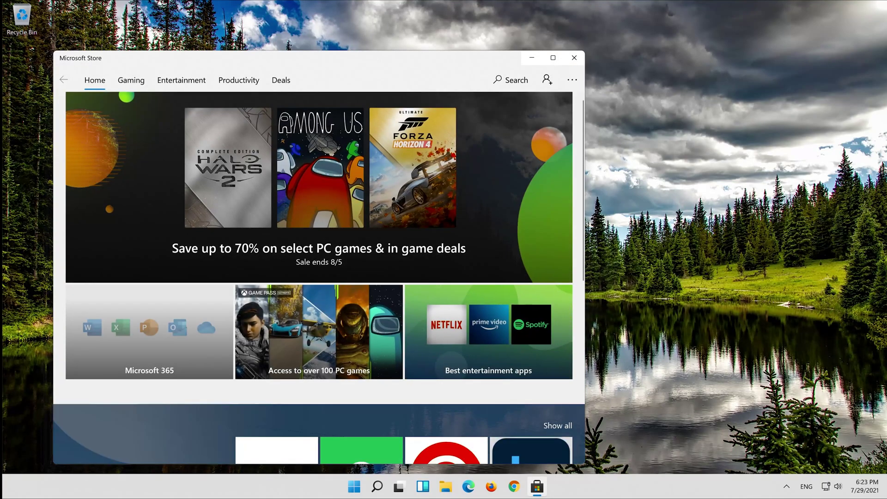
pyautogui.moveTo(375, 56); pyautogui.dragTo(531, 40)
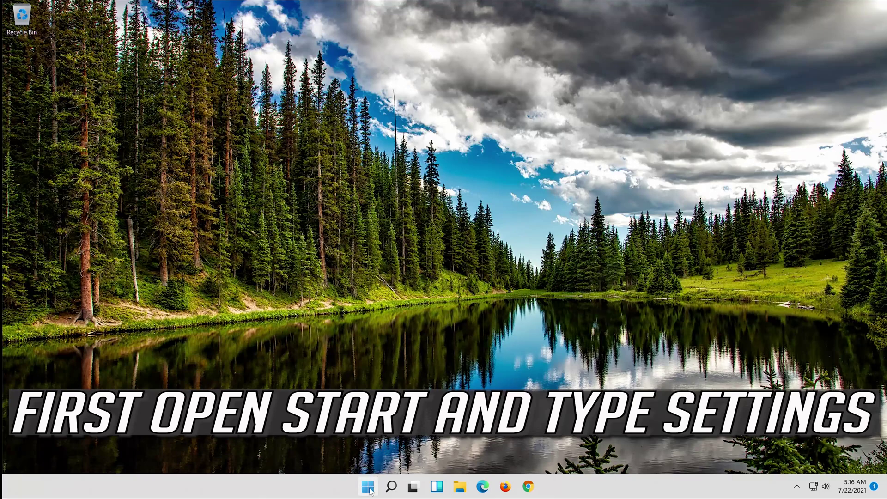
# Search 'settings' in Start again and open the Settings app
pyautogui.click(378, 488)
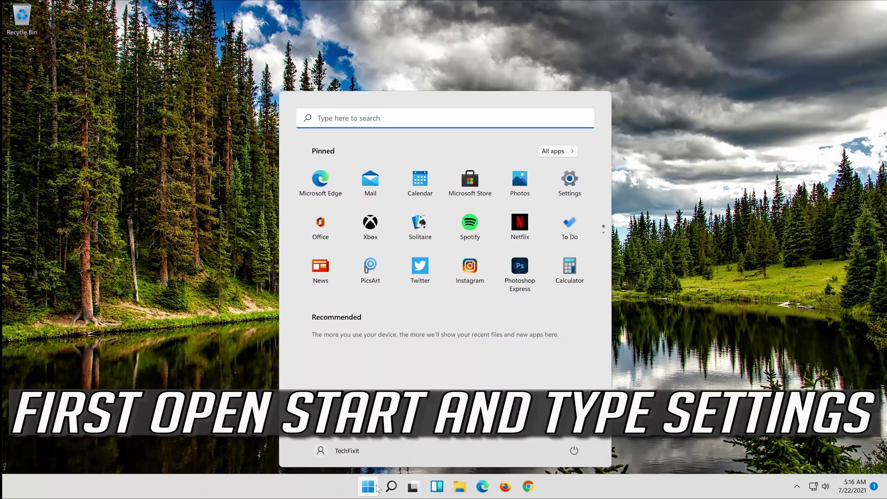
pyautogui.write('settings')
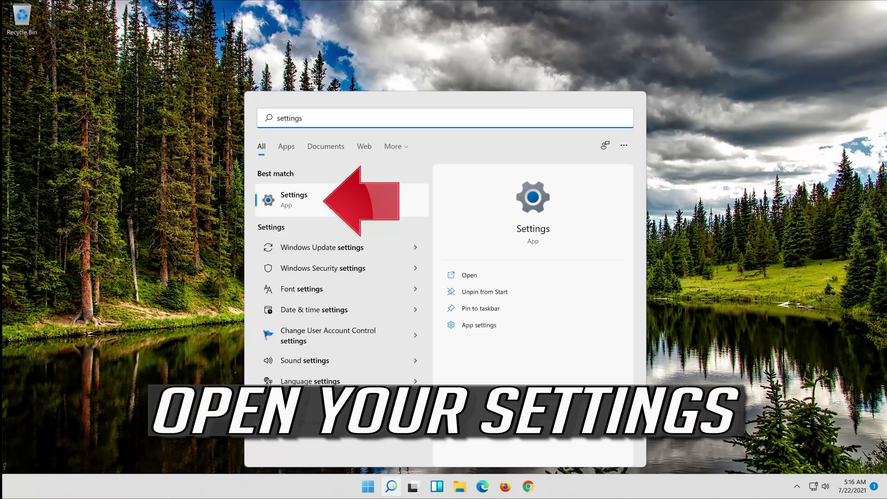
pyautogui.click(331, 204)
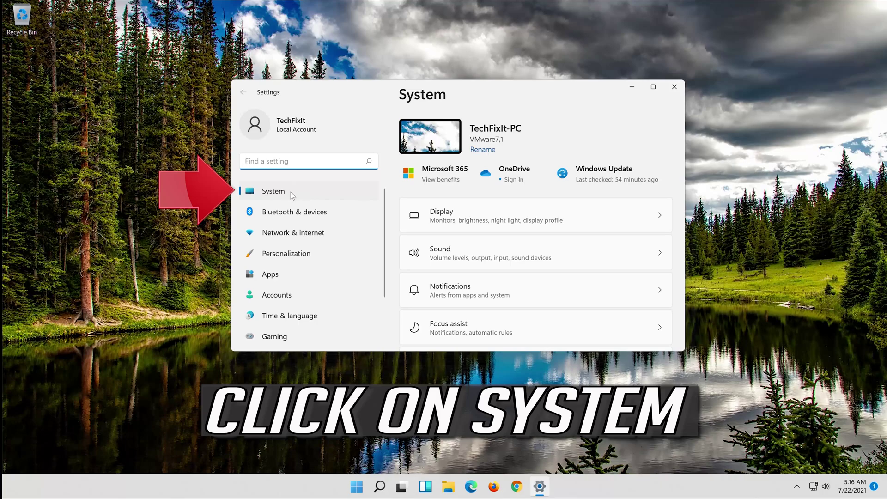
# Navigate System > Troubleshoot > Other troubleshooters and scroll to the bottom of the list
pyautogui.click(291, 192)
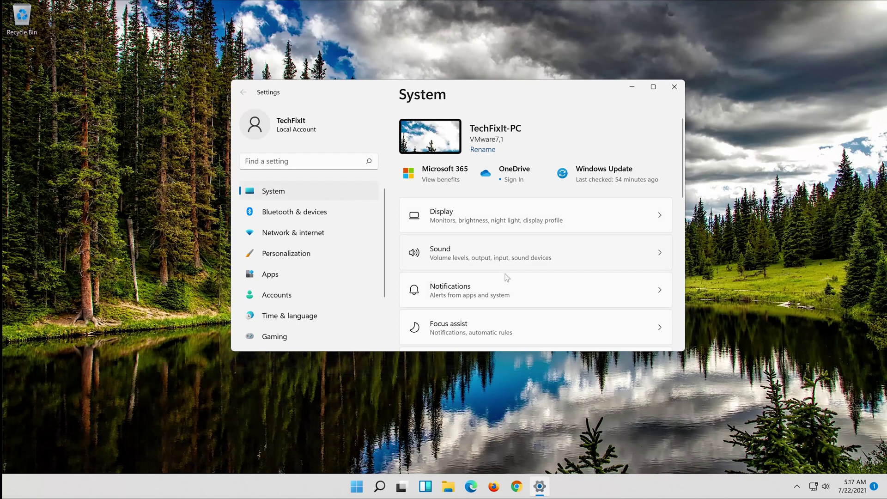
pyautogui.scroll(-3, 506, 283)
pyautogui.scroll(-3, 507, 284)
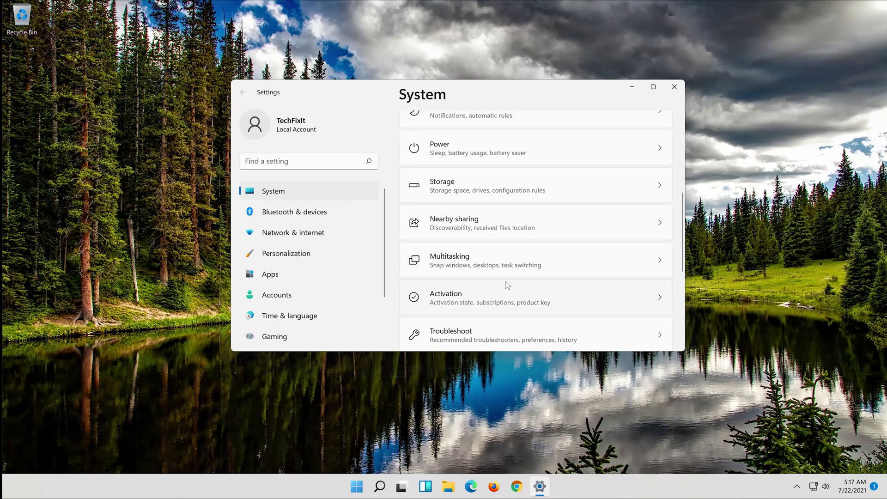
pyautogui.scroll(-3, 506, 283)
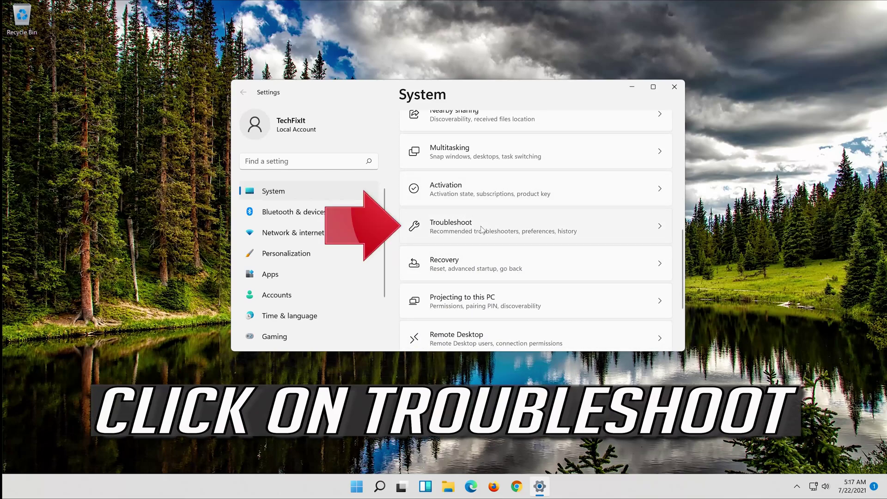
pyautogui.click(482, 230)
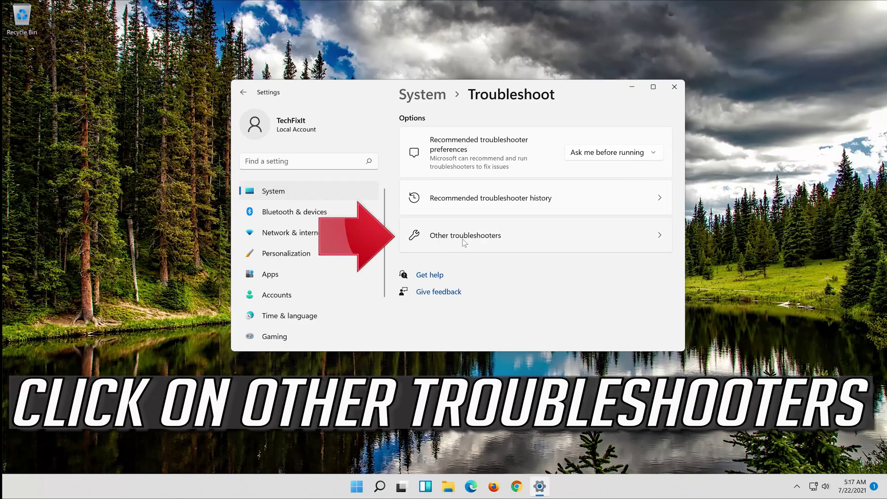
pyautogui.click(504, 237)
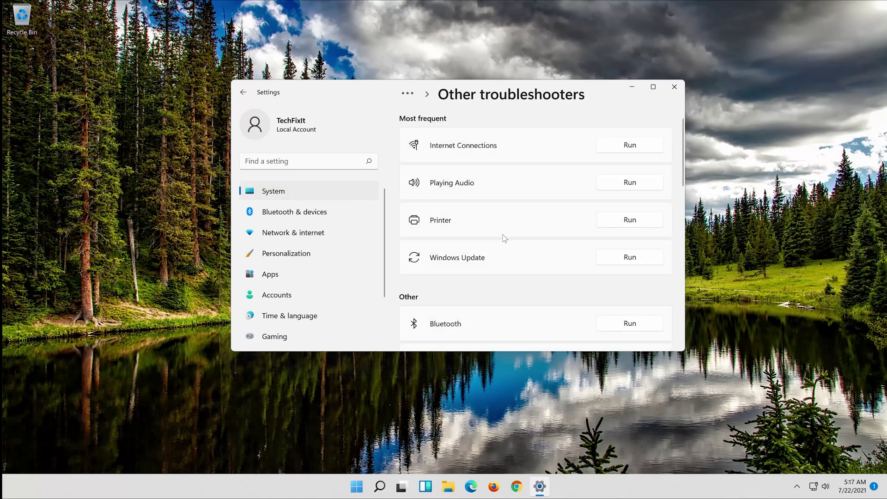
pyautogui.scroll(-5, 503, 237)
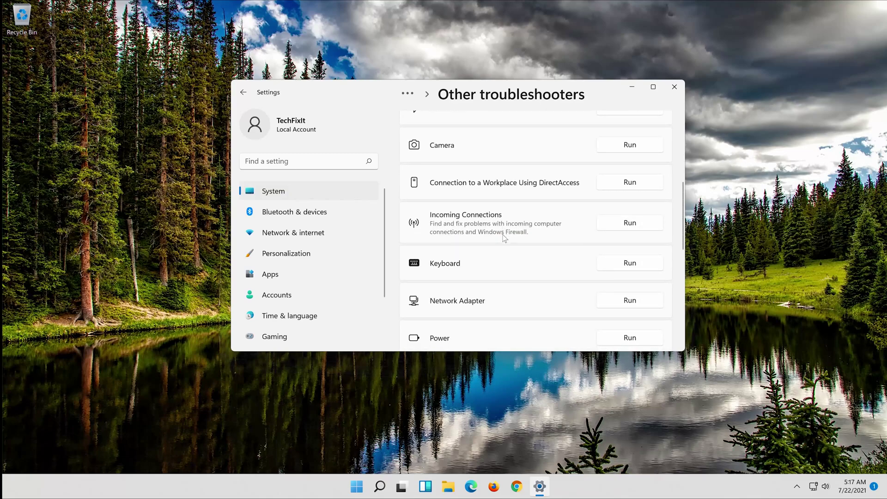
pyautogui.scroll(-4, 505, 237)
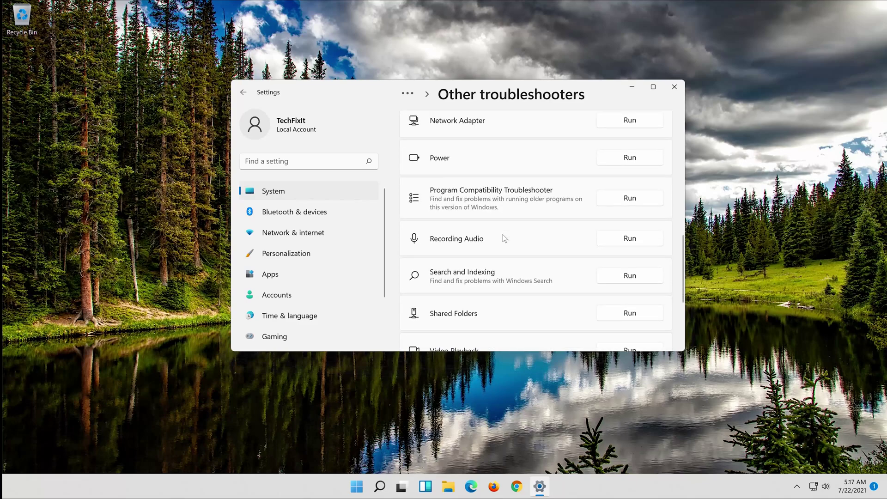
pyautogui.scroll(-3, 505, 237)
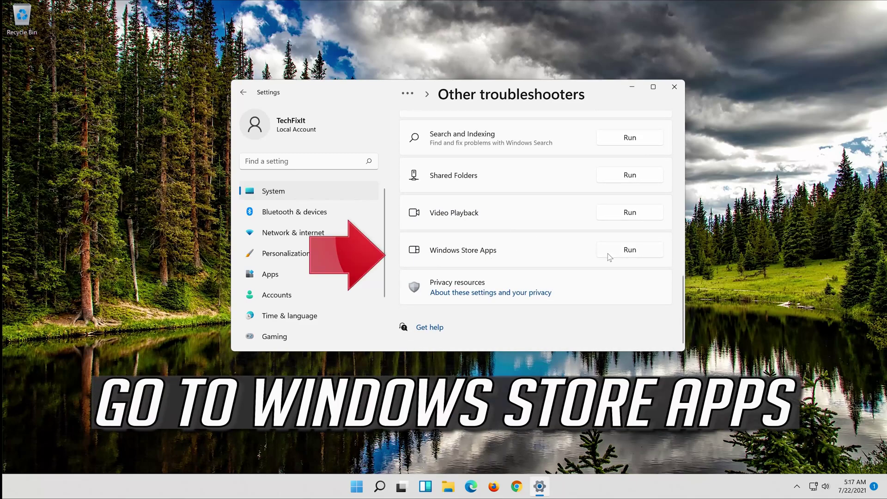
# Run the Windows Store Apps troubleshooter
pyautogui.click(634, 250)
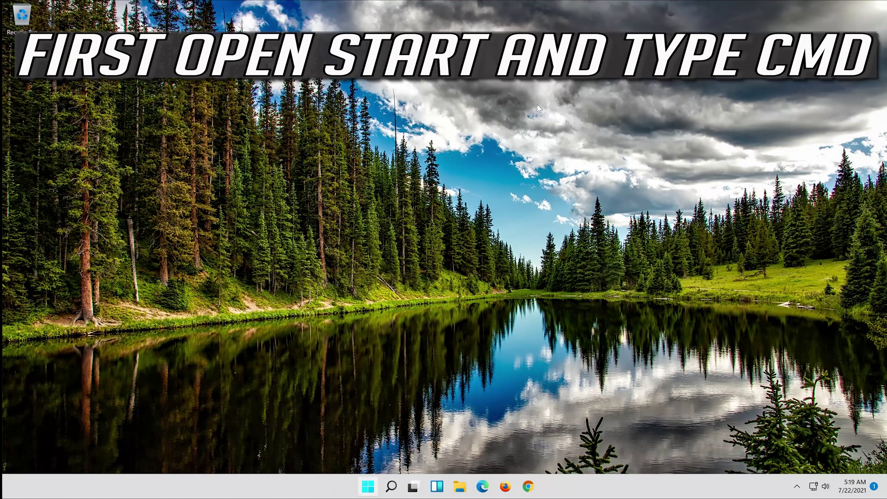
# Search 'cmd' in Start and run Command Prompt as administrator
pyautogui.press('super')
pyautogui.write('cmd')
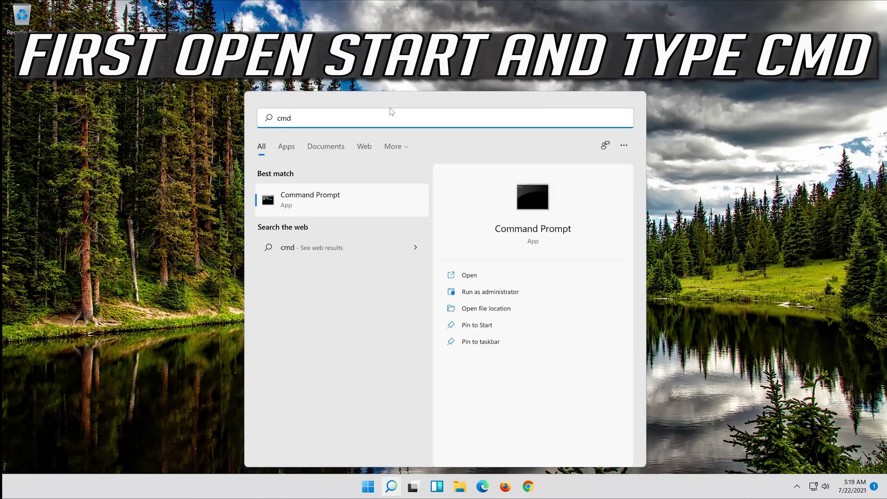
pyautogui.click(299, 198)
pyautogui.rightClick(299, 199)
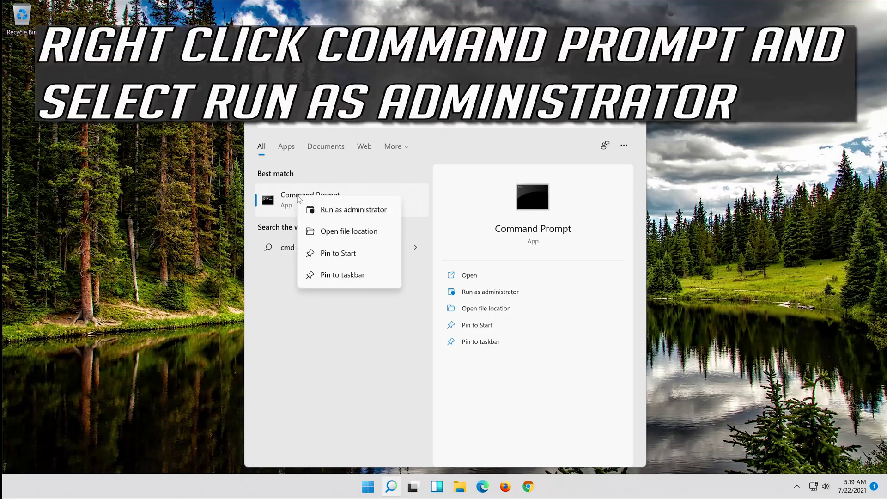
pyautogui.click(361, 210)
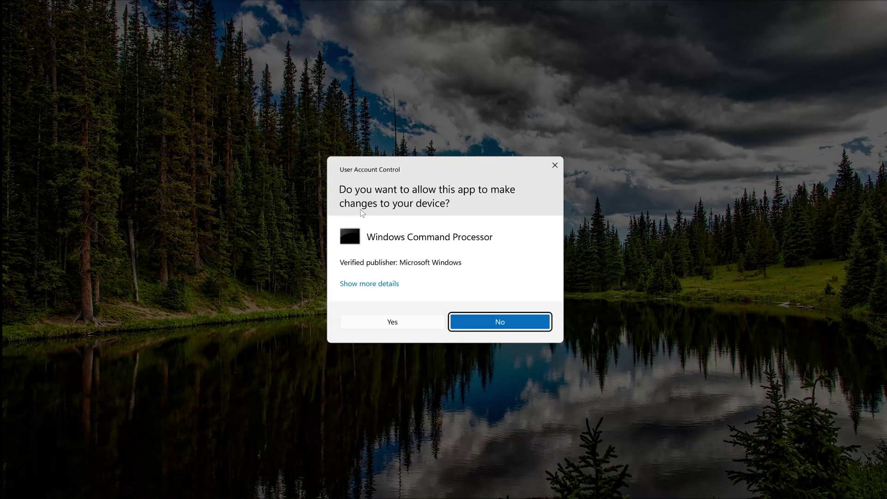
# Approve the UAC prompt, run sfc /scannow, then exit Command Prompt after a clean result
pyautogui.click(390, 322)
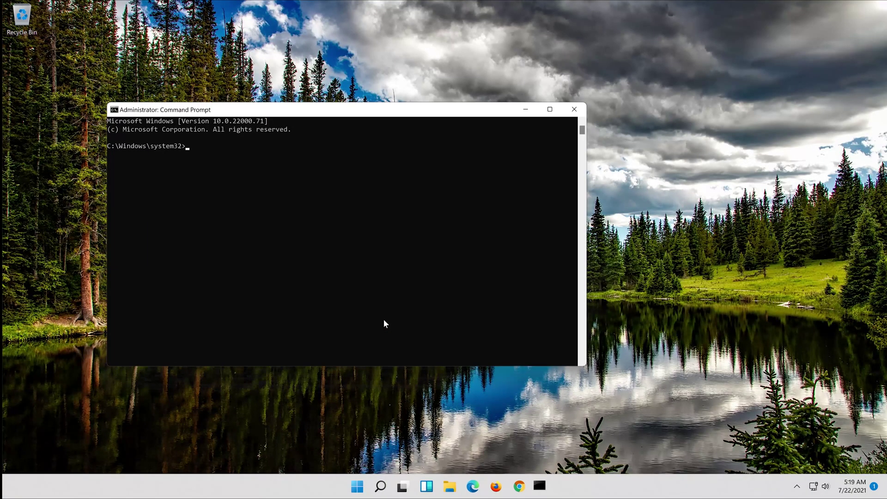
pyautogui.moveTo(305, 111); pyautogui.dragTo(441, 113)
pyautogui.write('sfc')
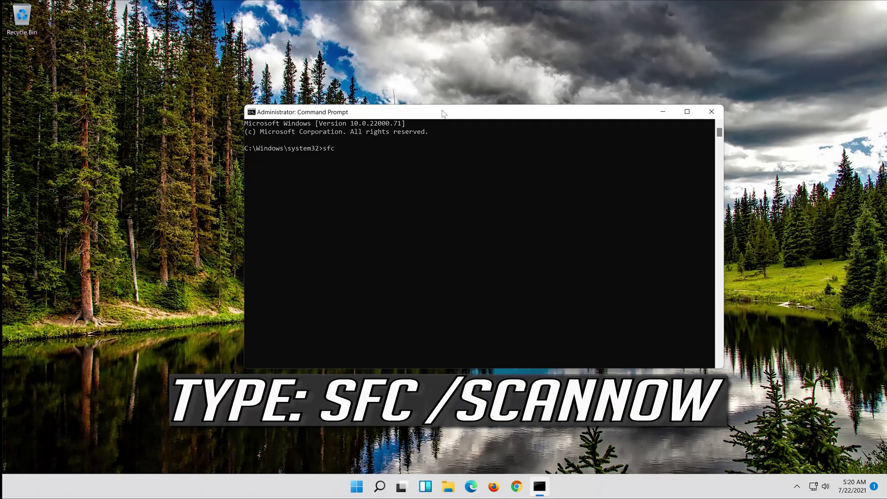
pyautogui.write(' /scannow')
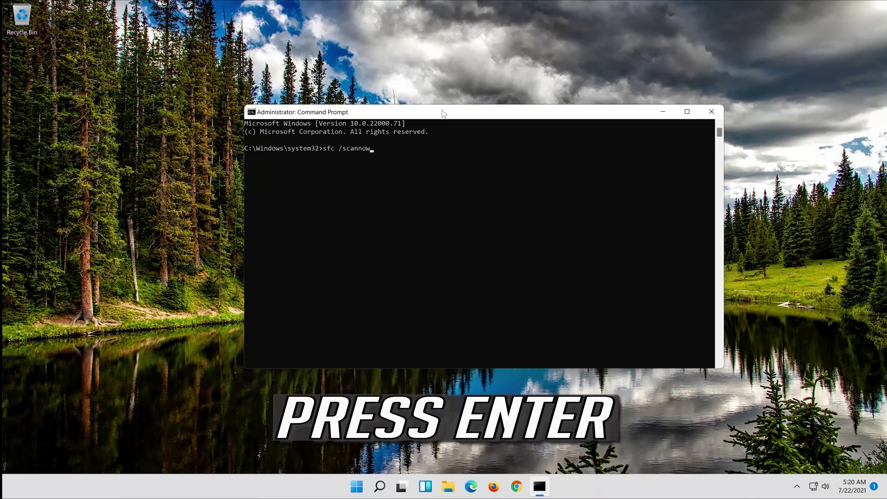
pyautogui.press('Return')
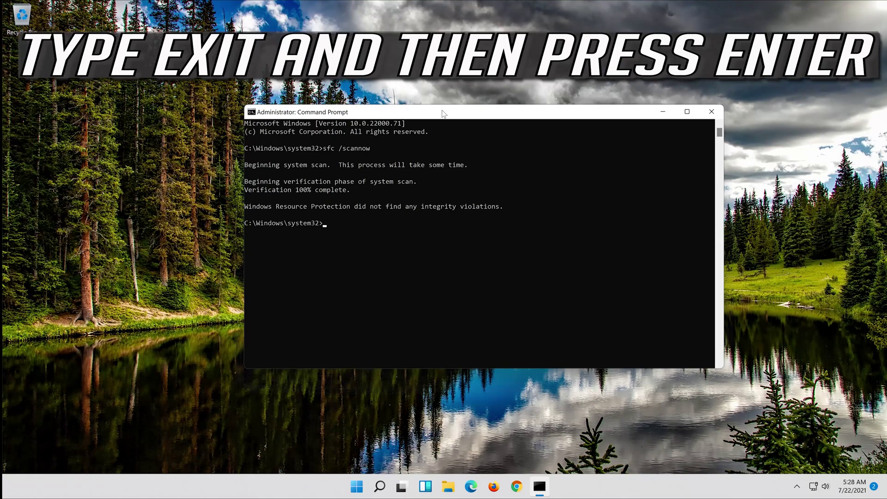
pyautogui.write('exit')
pyautogui.press('Return')
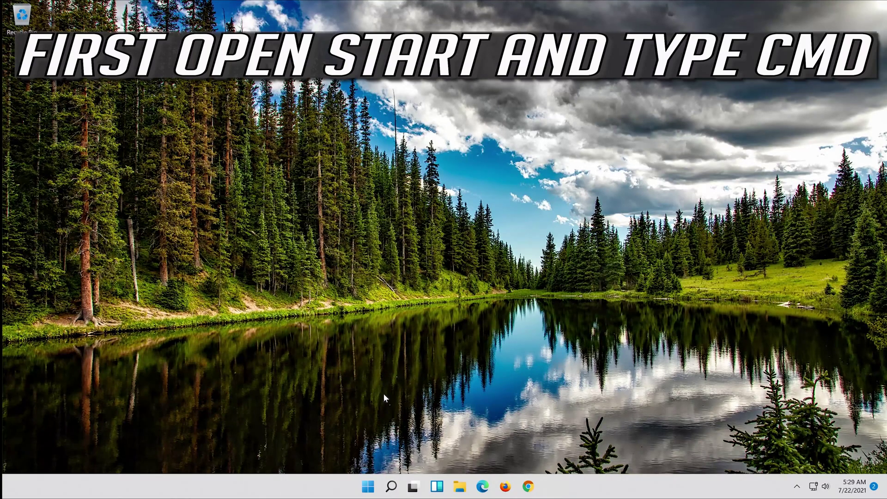
# Search Start for cmd and run Command Prompt as administrator, approving the UAC prompt
pyautogui.click(368, 486)
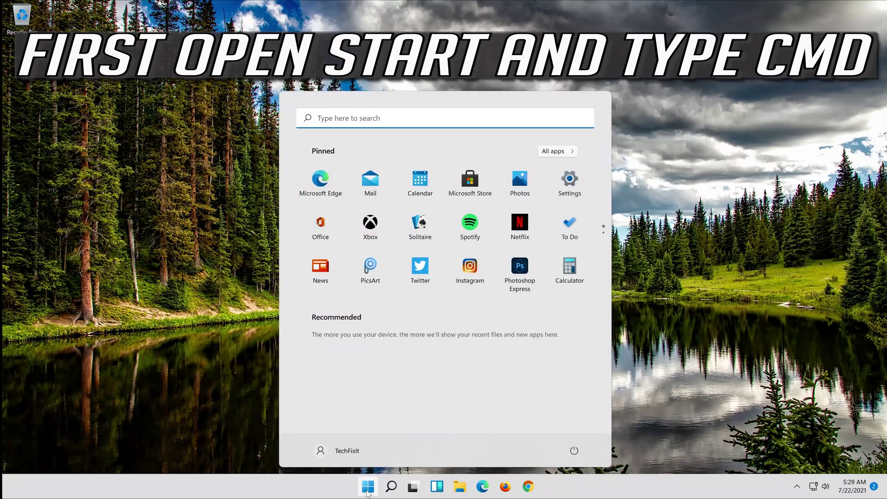
pyautogui.write('cmd')
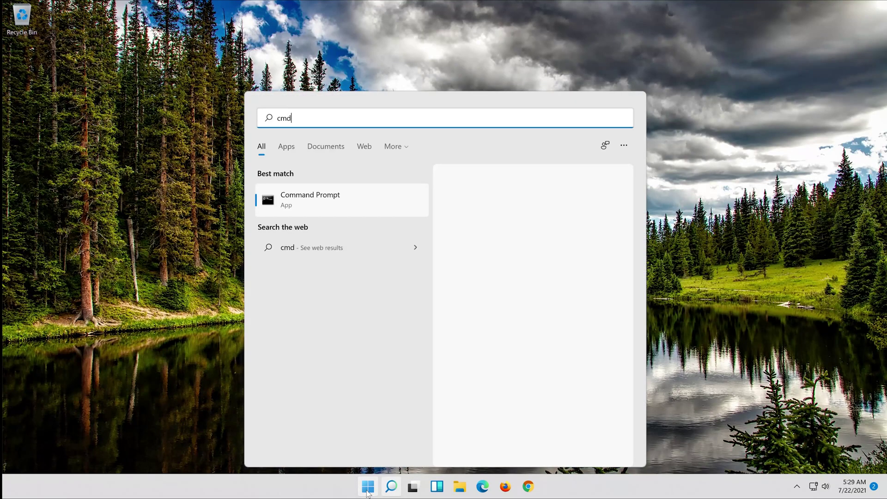
pyautogui.rightClick(330, 194)
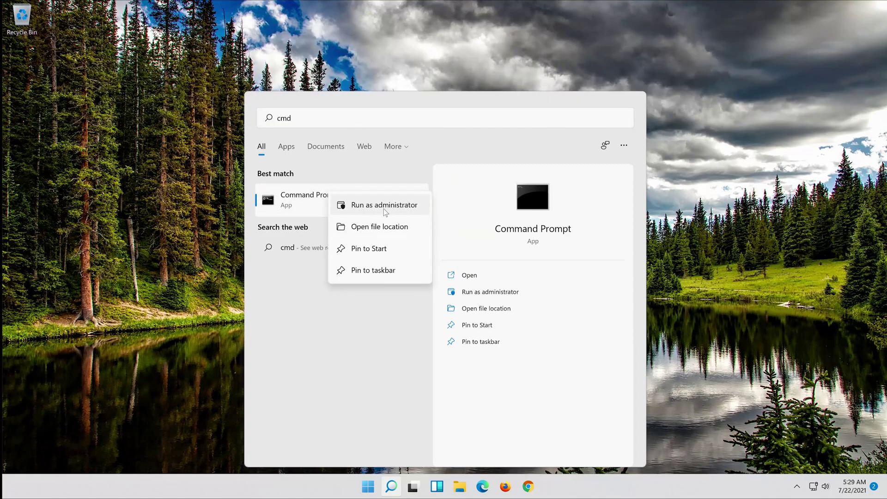
pyautogui.click(384, 208)
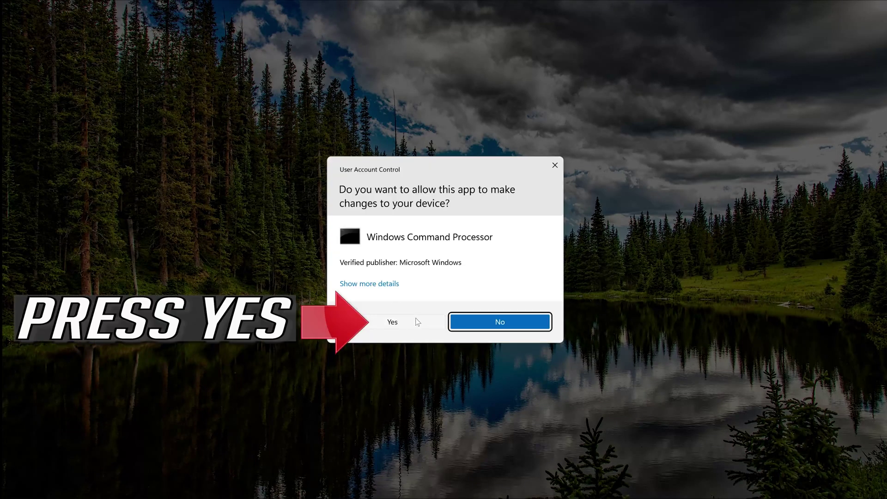
pyautogui.click(409, 322)
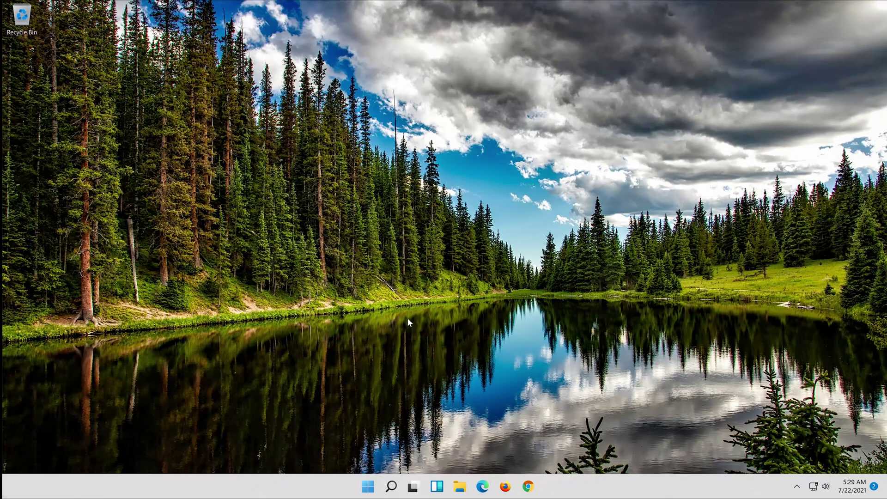
# Run Dism /Online /Cleanup-Image /RestoreHealth to completion, then exit Command Prompt
pyautogui.moveTo(265, 50); pyautogui.dragTo(446, 100)
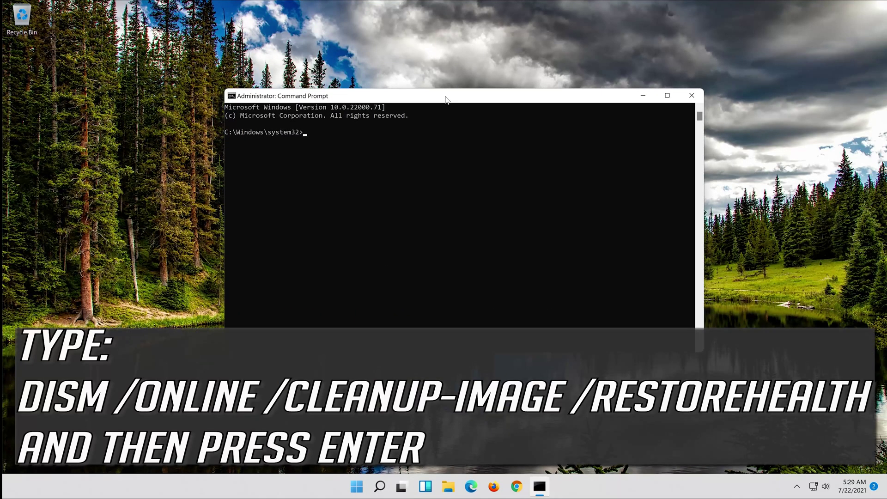
pyautogui.write('Dism /Online')
pyautogui.write('/Cleanup-Image /Res')
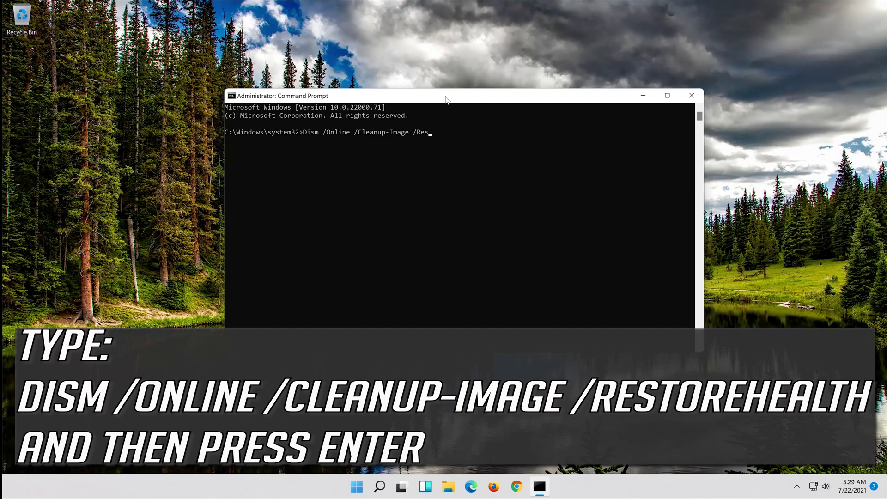
pyautogui.write('toreHealth')
pyautogui.press('Return')
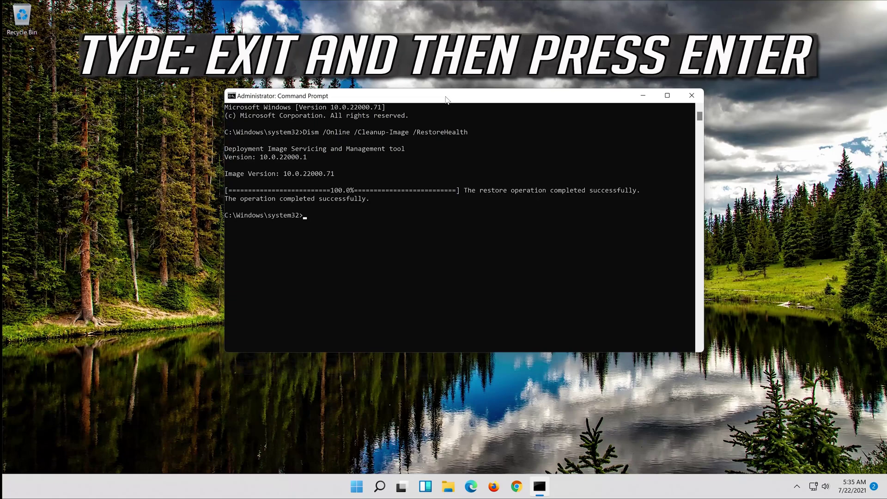
pyautogui.write('exit')
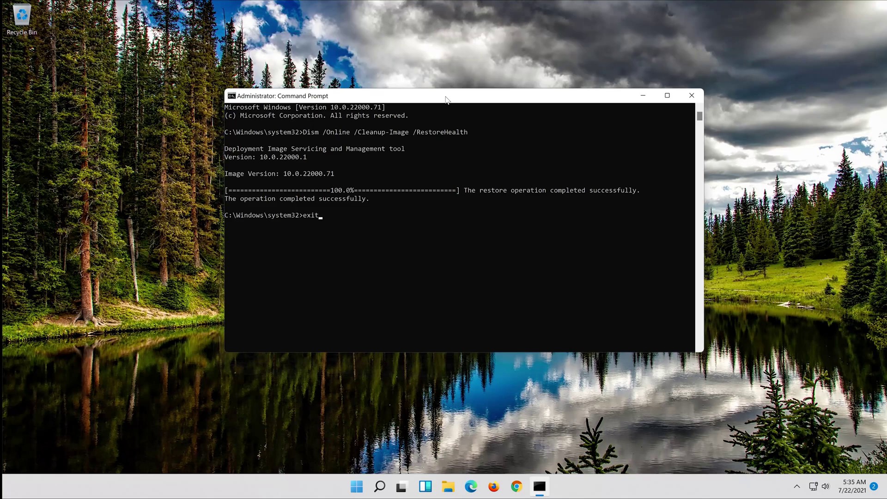
pyautogui.press('Return')
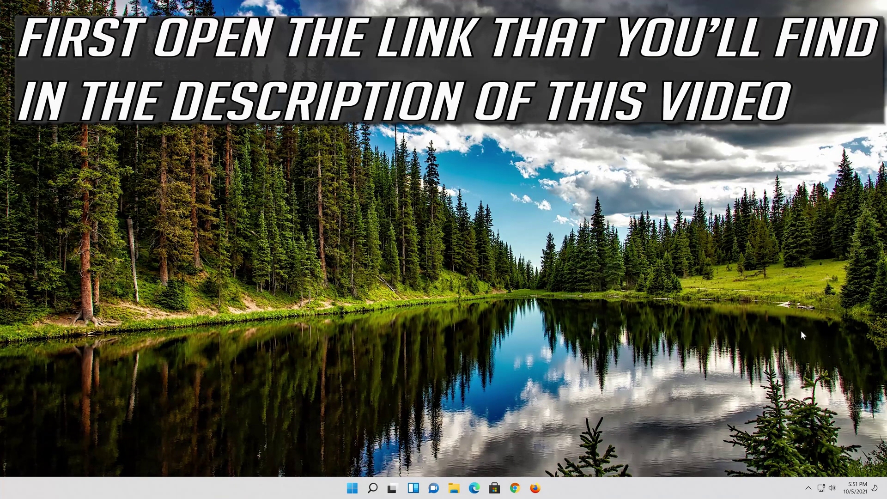
# Load the pasted Download Windows 11 link in Firefox and save MediaCreationToolW11.exe, then close Firefox
pyautogui.click(535, 488)
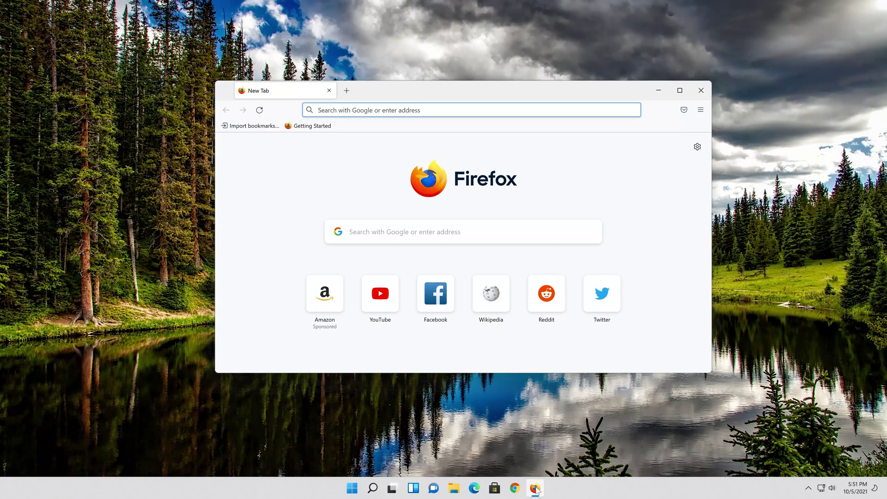
pyautogui.rightClick(432, 109)
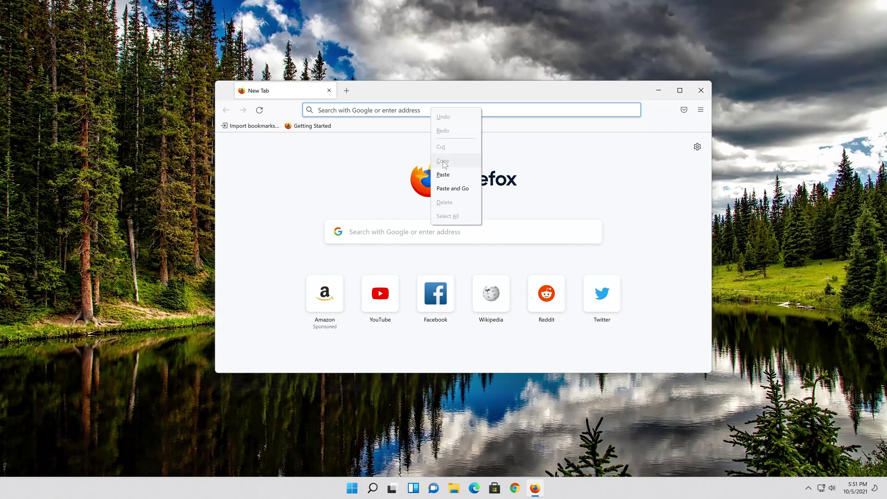
pyautogui.click(450, 189)
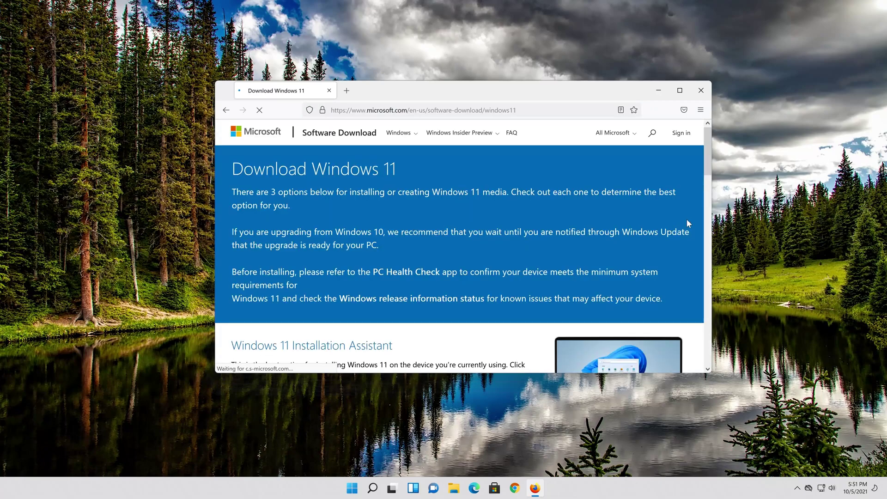
pyautogui.scroll(-7, 675, 229)
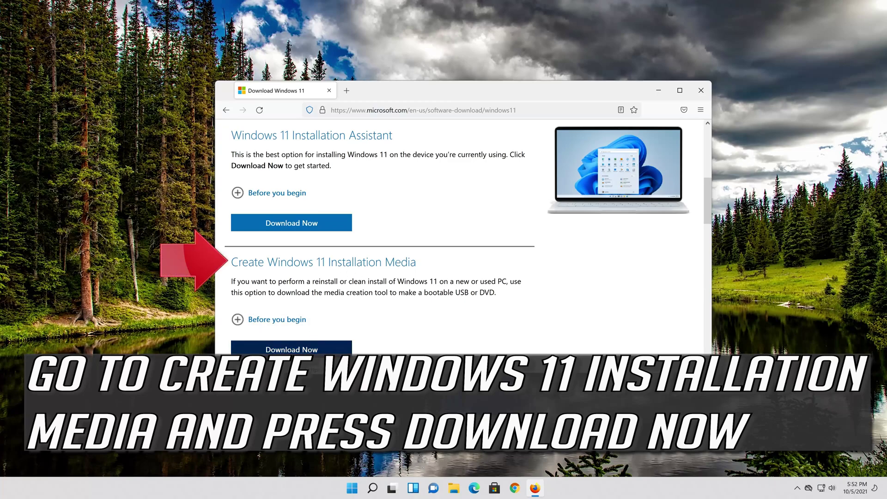
pyautogui.click(291, 350)
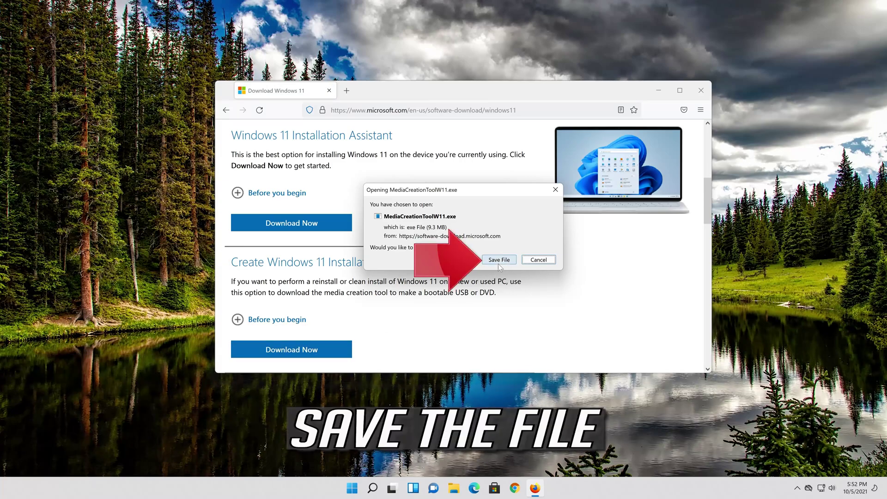
pyautogui.click(498, 263)
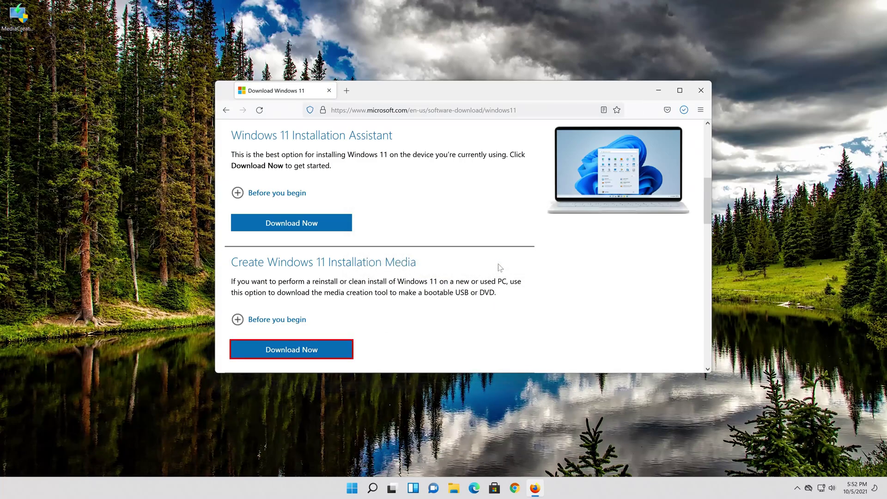
pyautogui.click(699, 95)
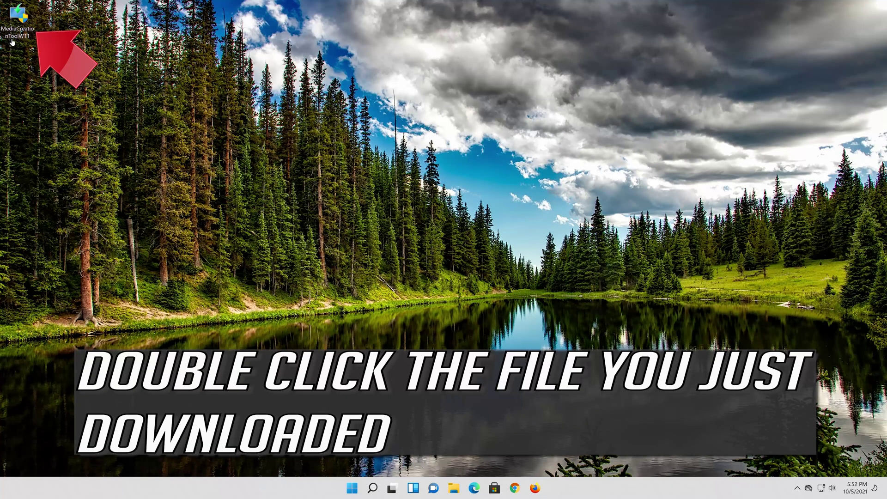
# Launch MediaCreationToolW11 with administrator approval and accept its license terms
pyautogui.doubleClick(23, 23)
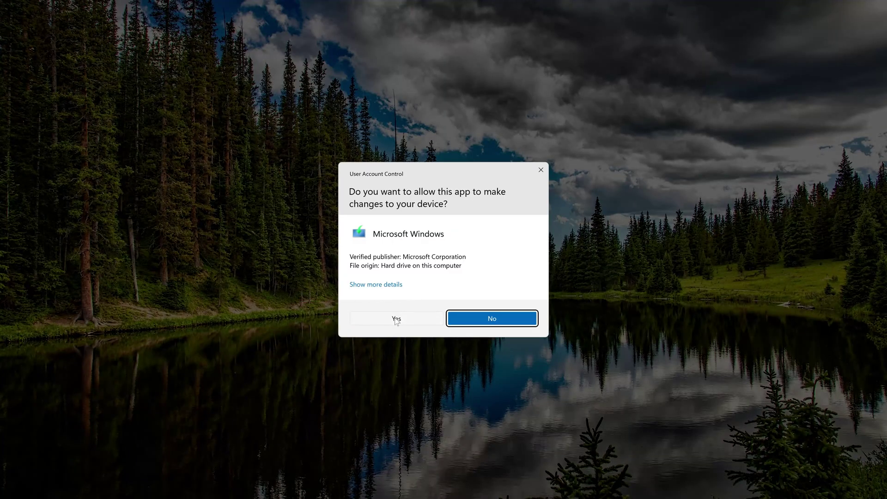
pyautogui.click(396, 319)
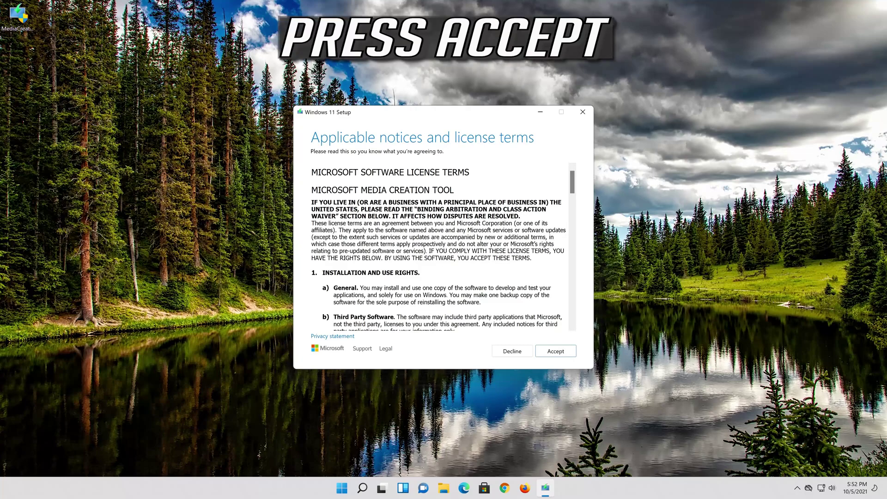
pyautogui.click(556, 351)
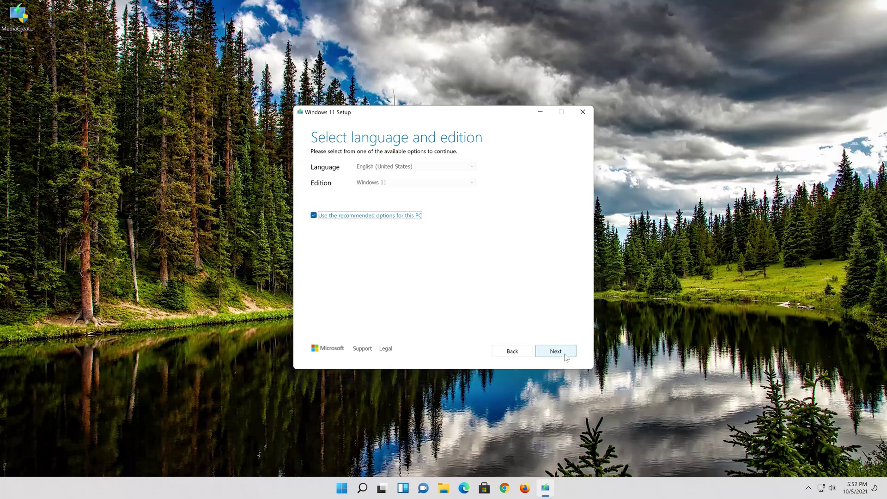
# Keep the recommended language and edition and choose ISO file as the media type
pyautogui.click(316, 216)
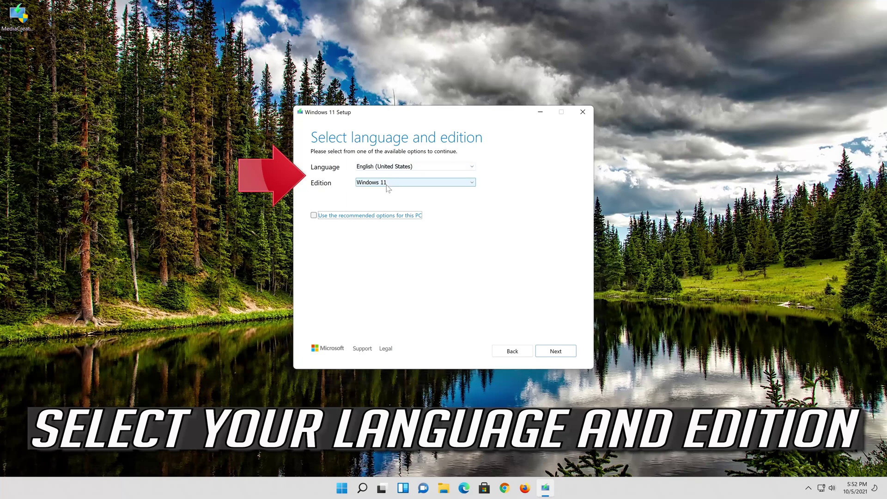
pyautogui.click(314, 215)
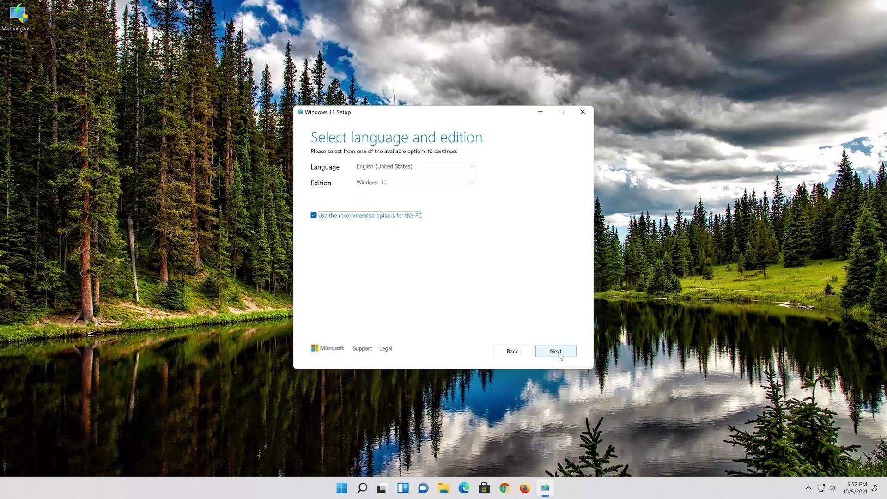
pyautogui.click(555, 351)
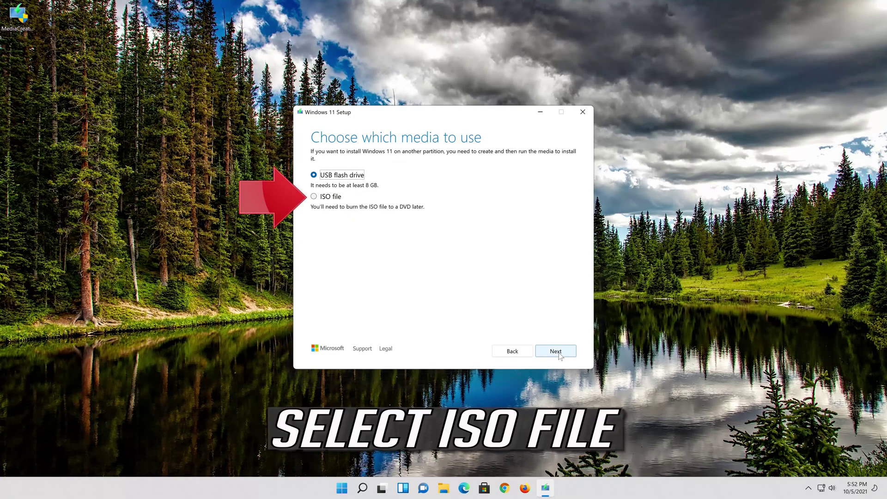
pyautogui.click(314, 198)
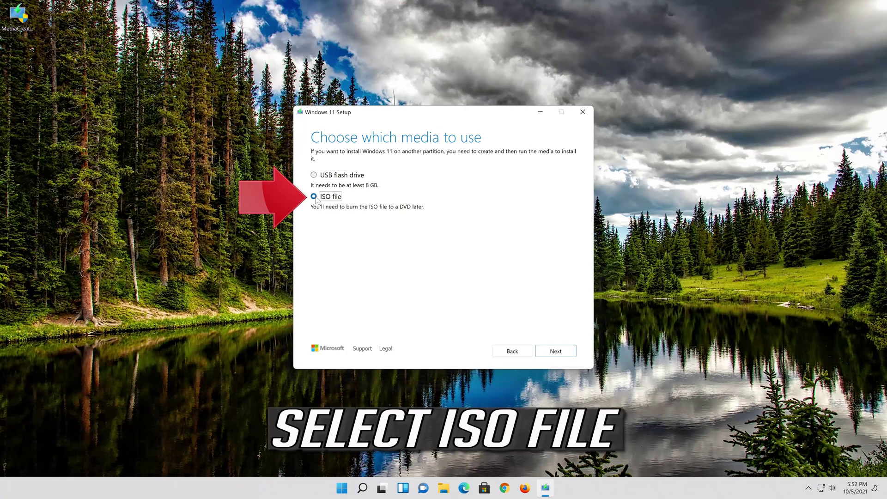
pyautogui.click(563, 351)
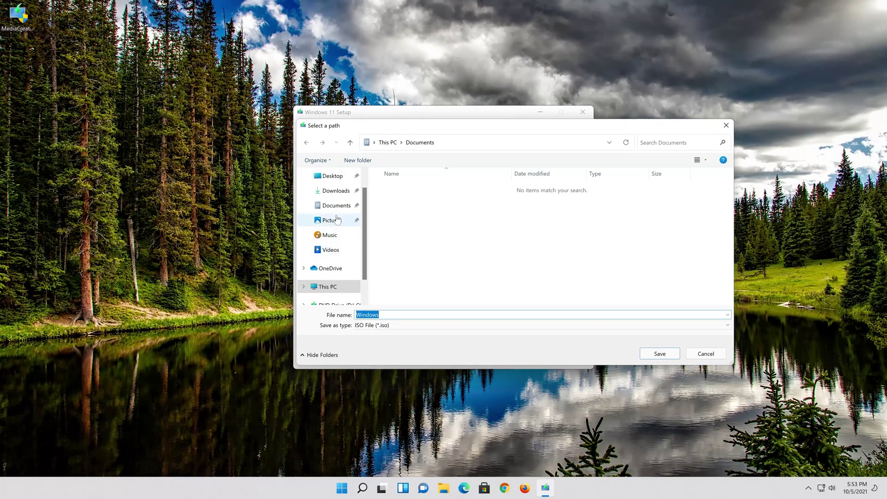
# Save the image as 'Windows 11' in the Desktop folder and finish once the 4.16 GB ISO is built
pyautogui.click(341, 180)
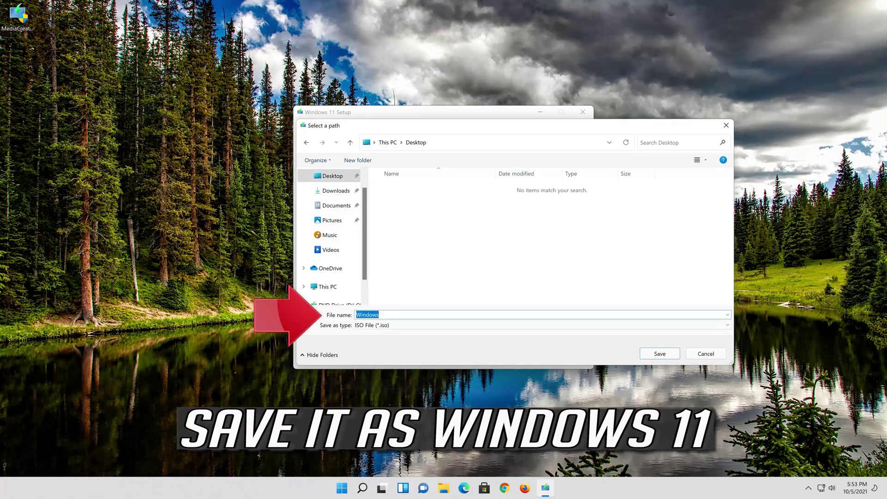
pyautogui.click(392, 314)
pyautogui.click(667, 356)
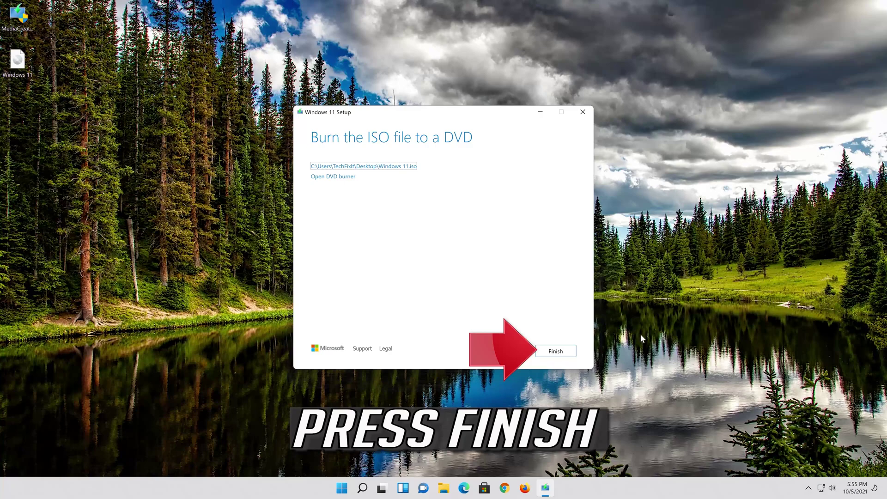
pyautogui.click(556, 351)
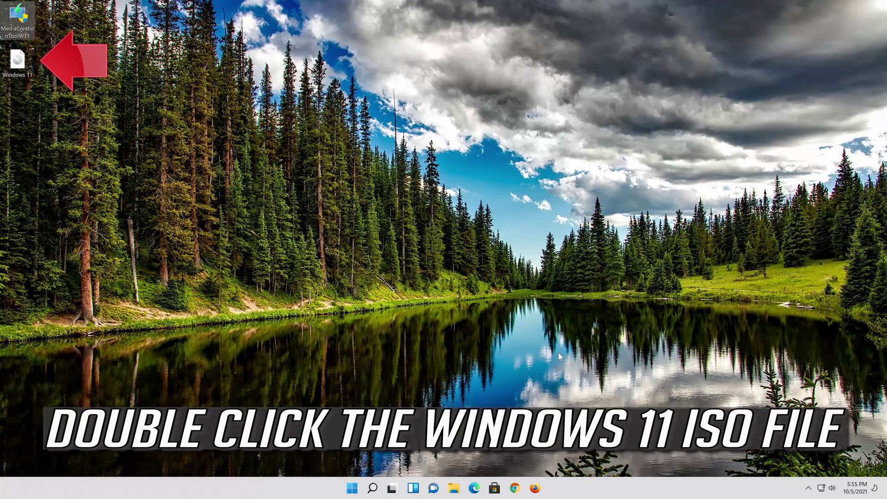
# Mount Windows 11.iso as DVD Drive (E:) and run its setup with administrator approval
pyautogui.doubleClick(17, 60)
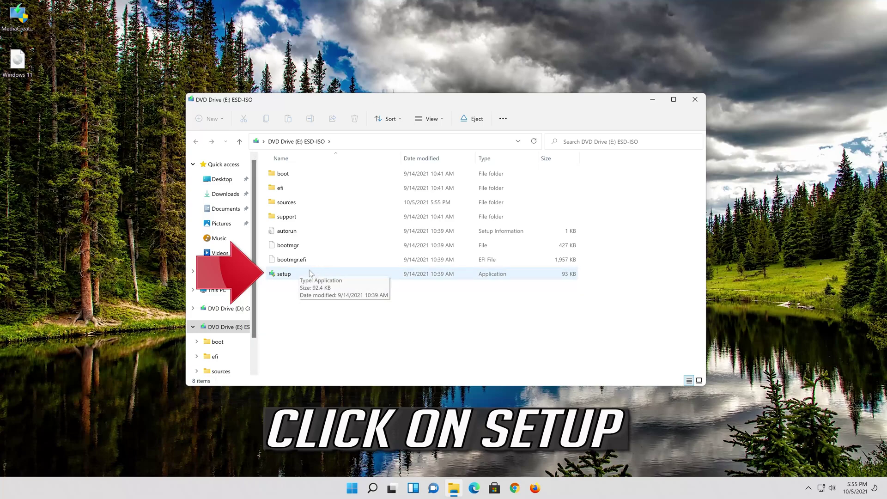
pyautogui.doubleClick(309, 270)
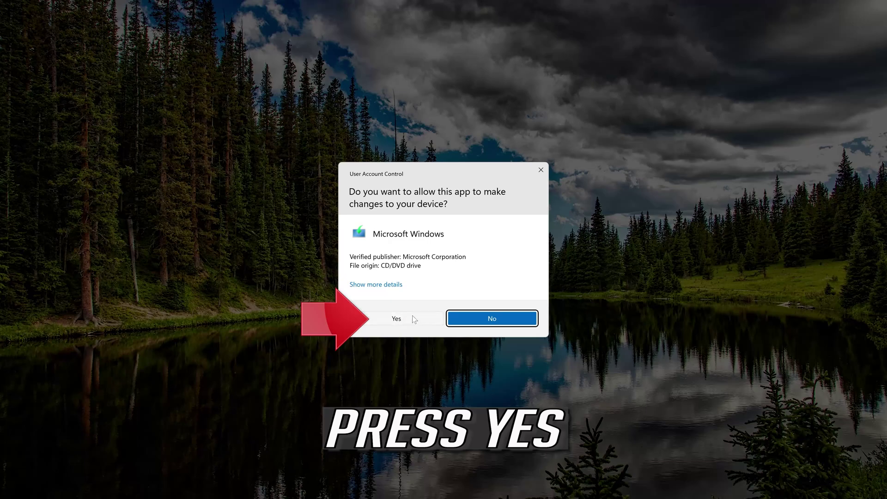
pyautogui.click(397, 319)
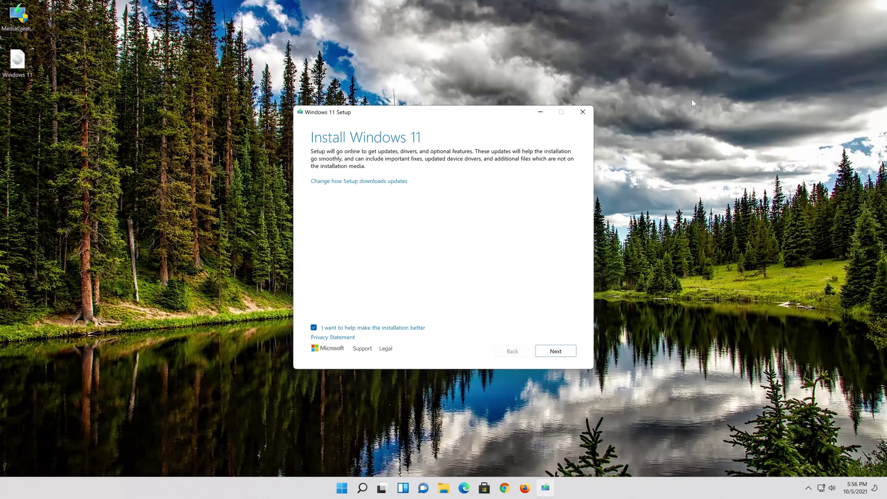
# Continue past Install Windows 11 and accept the license terms to reach Ready to install
pyautogui.click(555, 352)
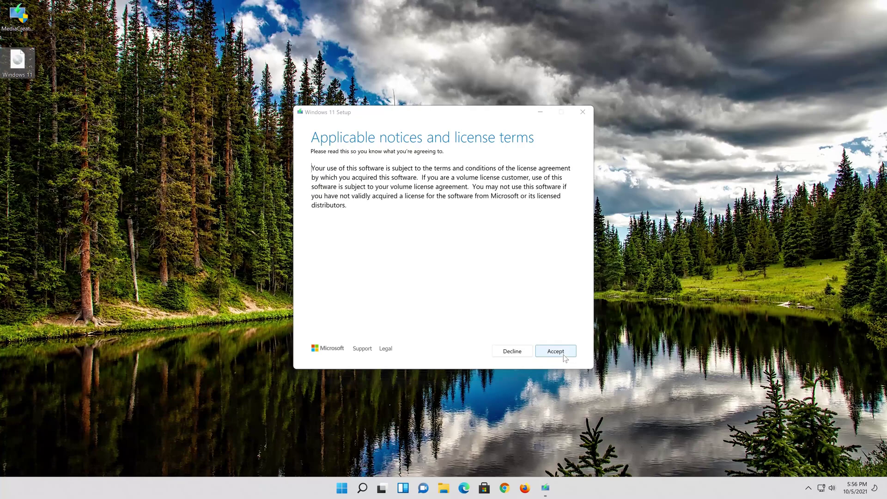
pyautogui.click(555, 352)
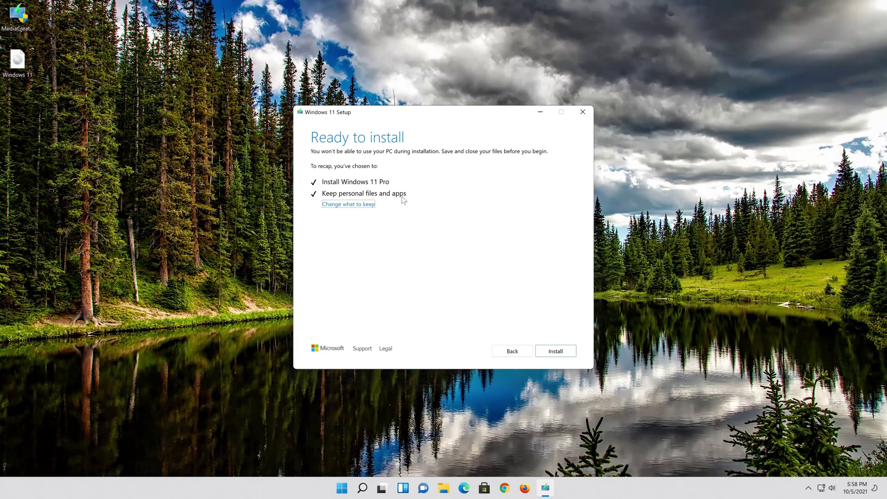
pyautogui.click(368, 204)
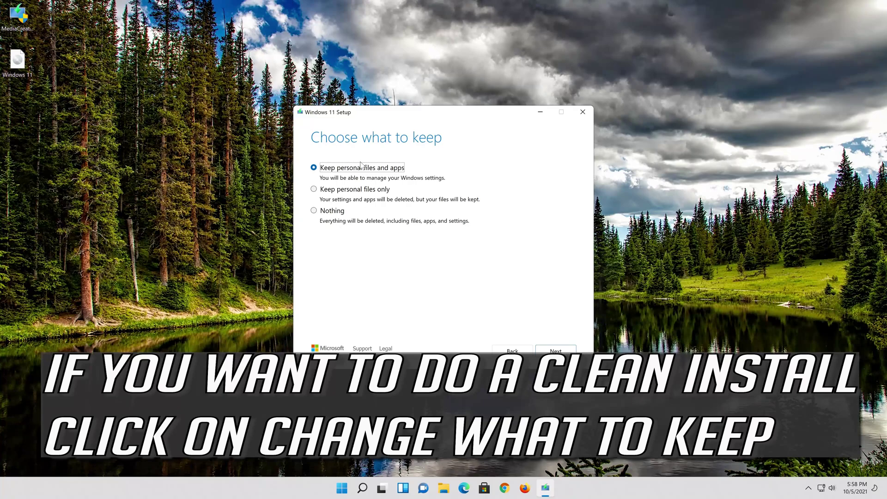
pyautogui.click(560, 352)
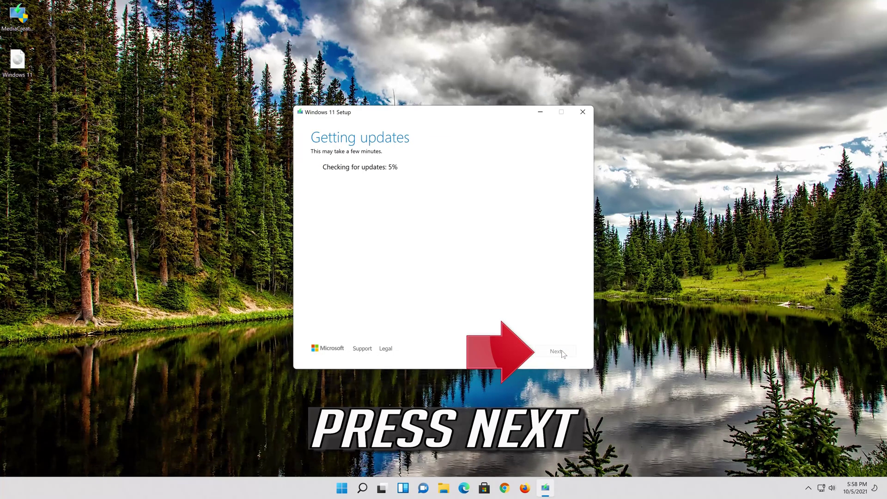